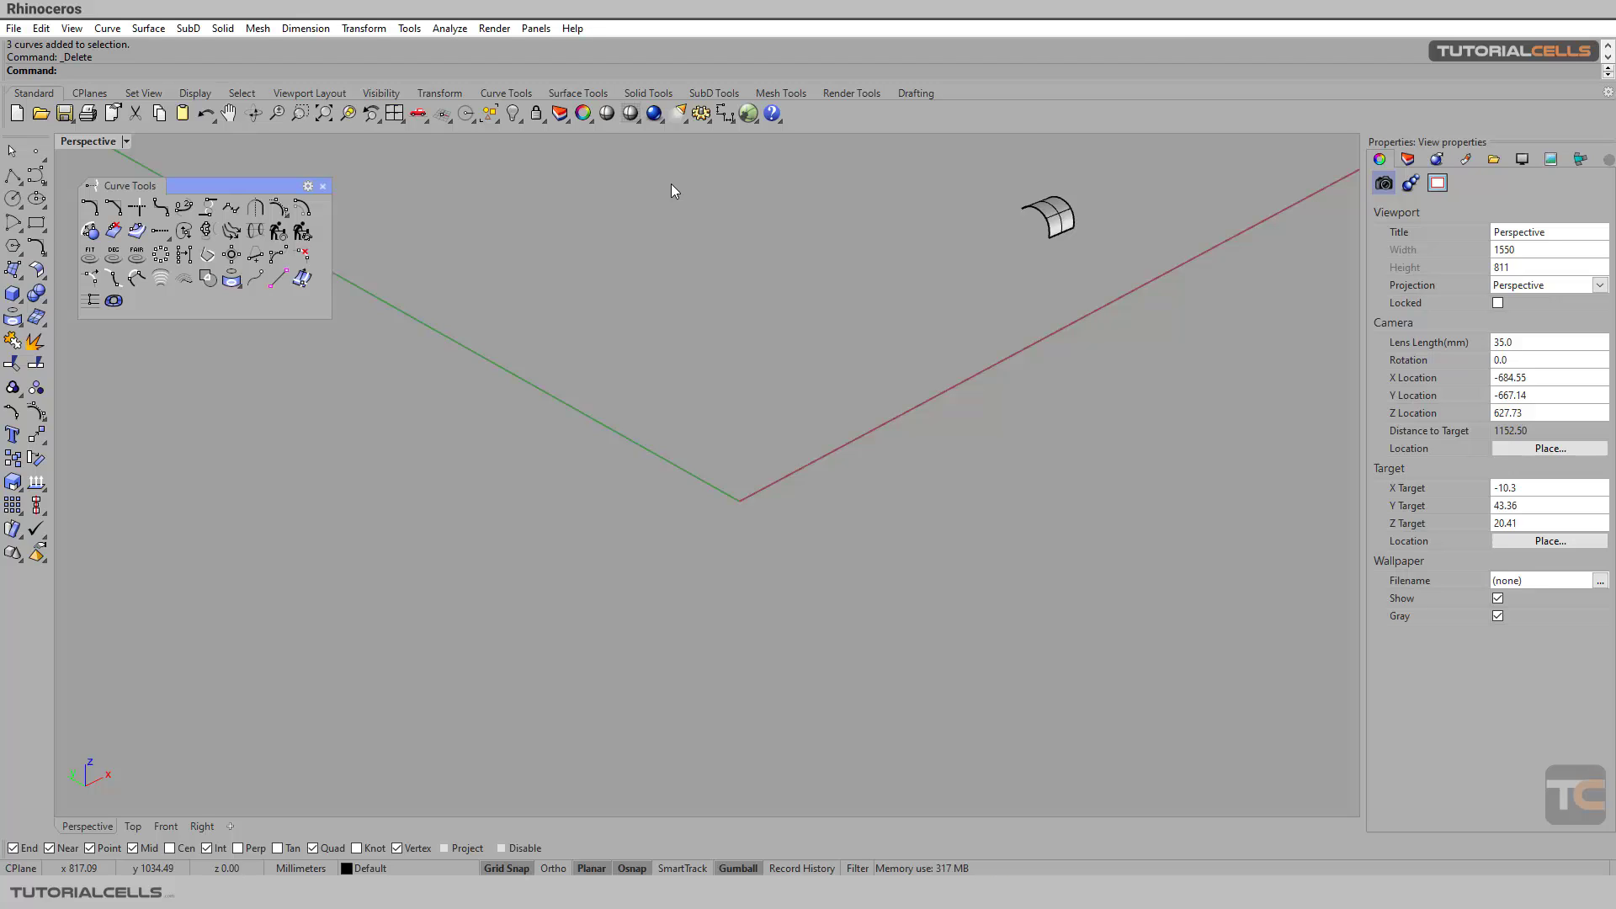
In the Top view, draw a wavy six-point interpolated curve crossing the Y axis above the X axis, with its right end turning downward.
{"action": "left_click", "coordinate": [323, 186]}
{"action": "left_click", "coordinate": [135, 826]}
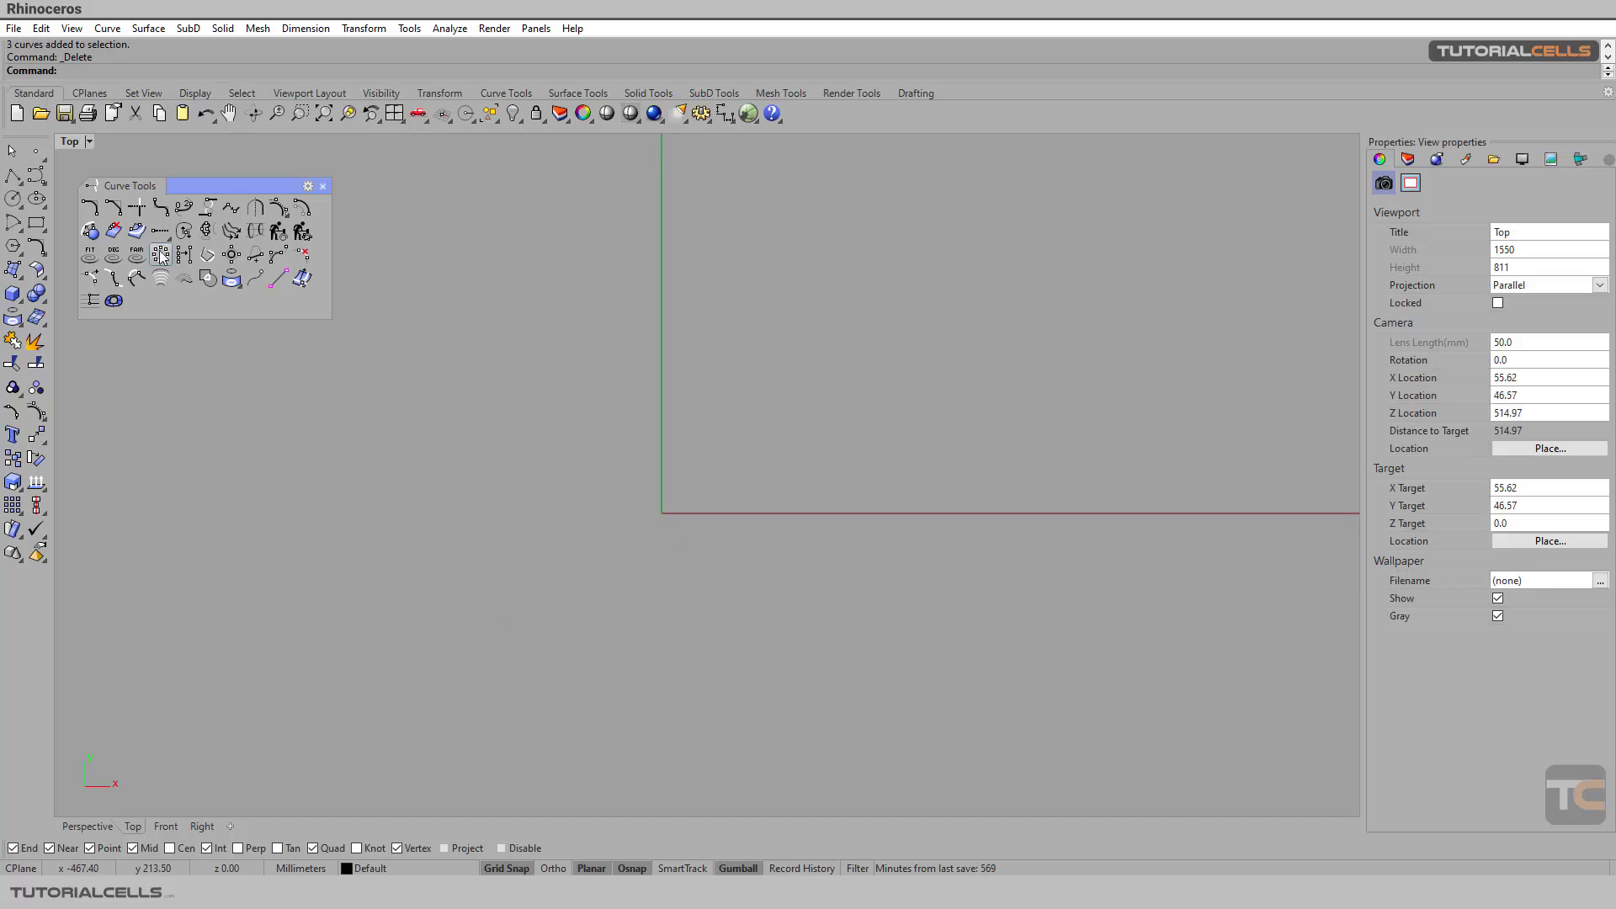
{"action": "left_click", "coordinate": [39, 180]}
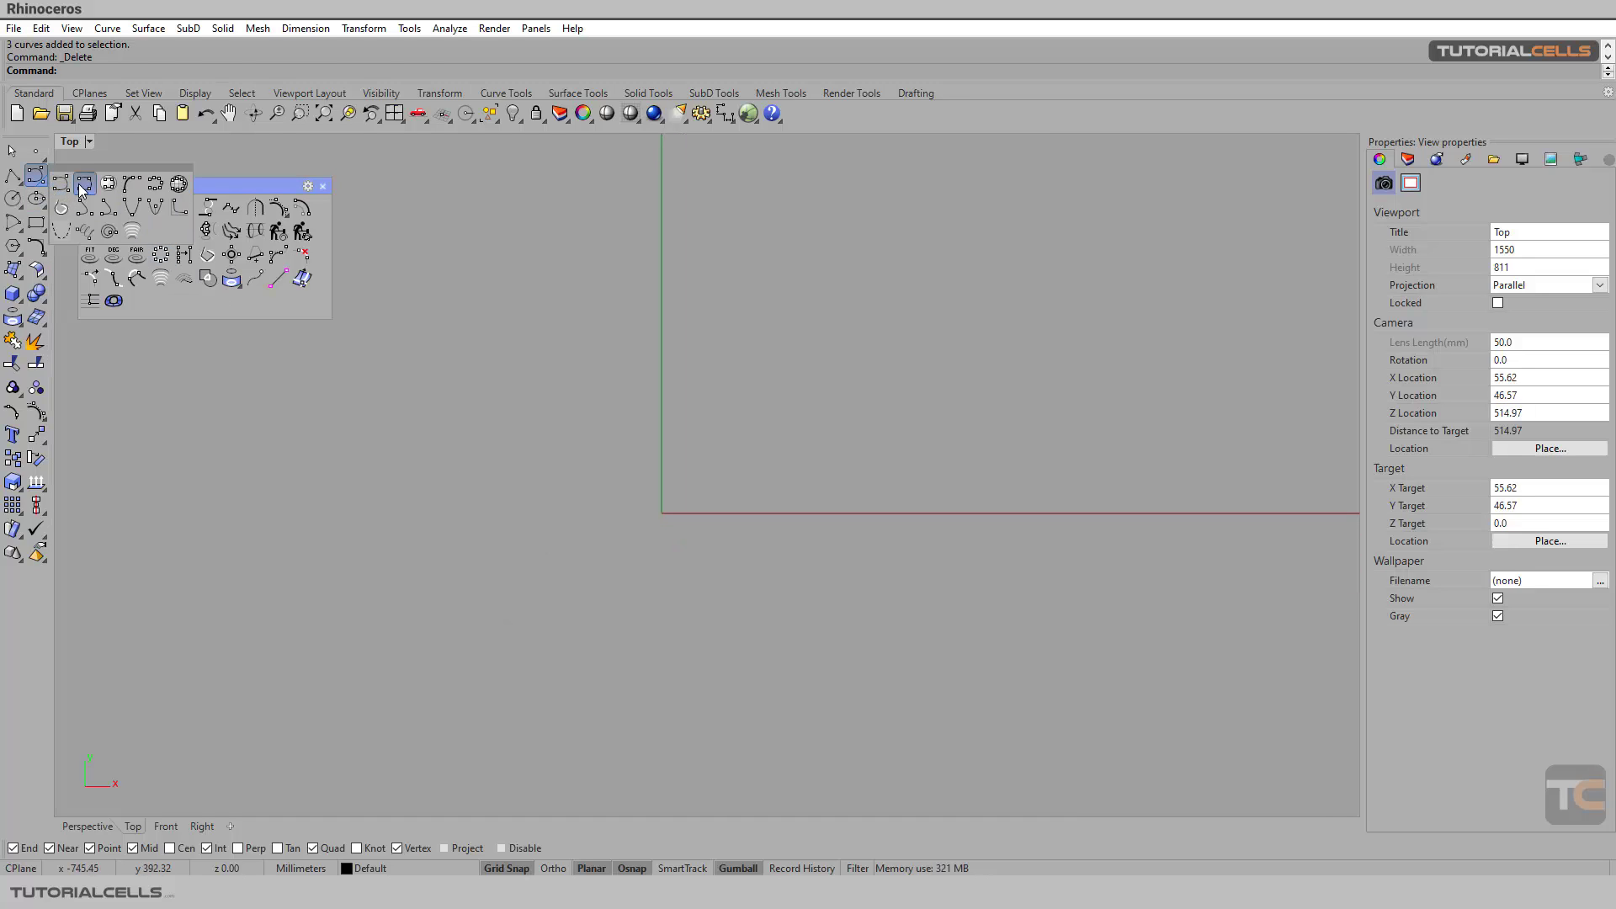
{"action": "left_click", "coordinate": [83, 186]}
{"action": "left_click", "coordinate": [500, 455]}
{"action": "left_click", "coordinate": [597, 423]}
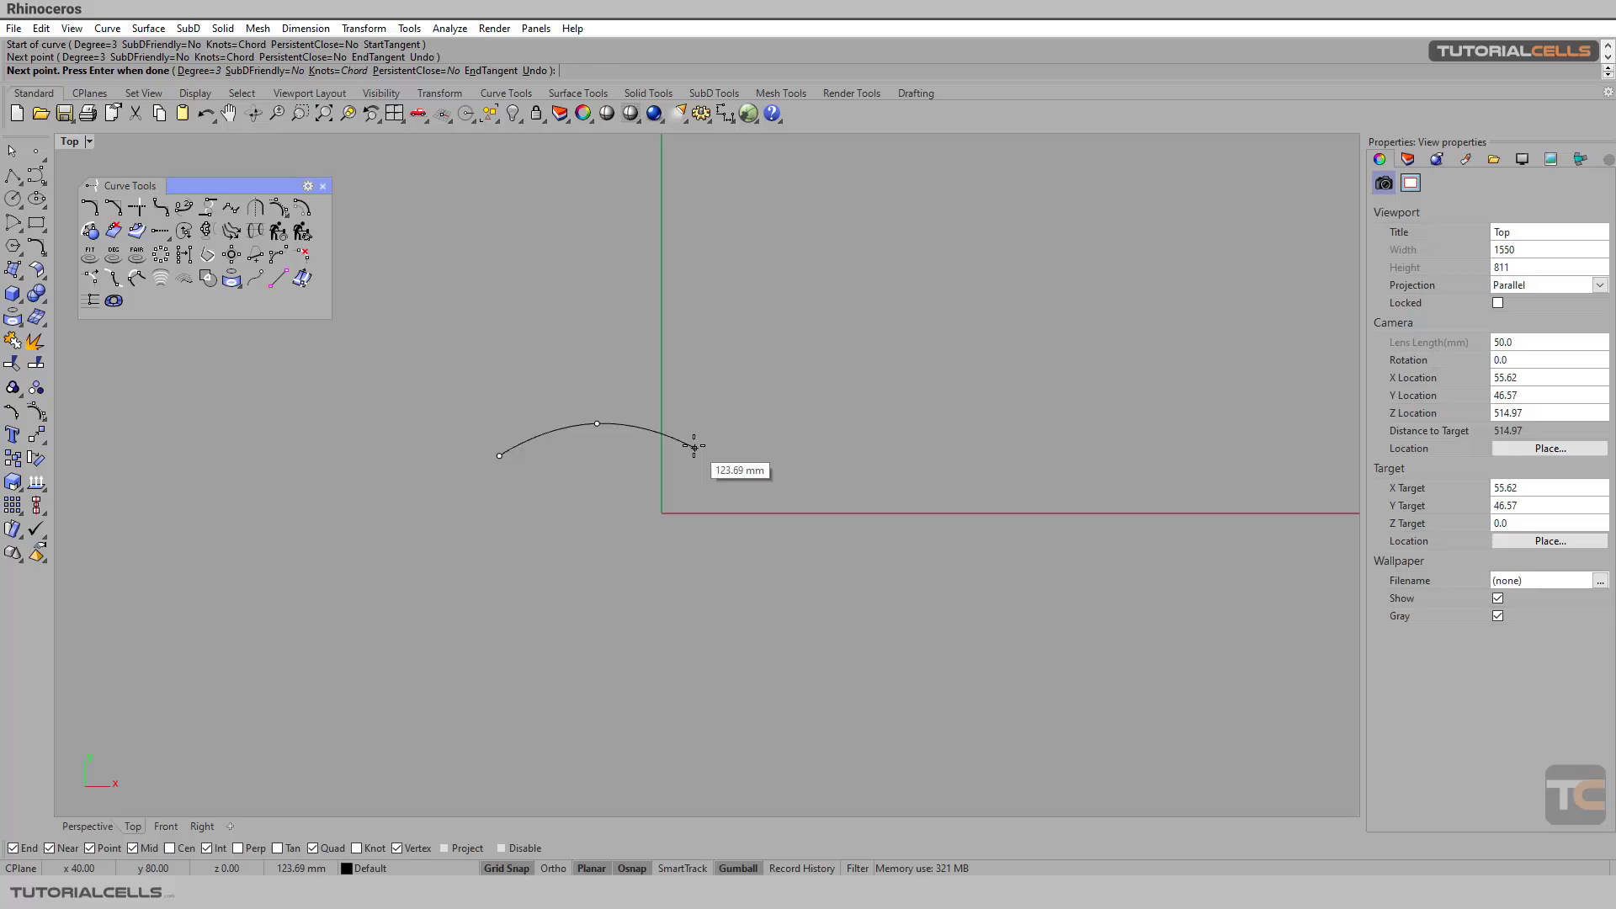
{"action": "left_click", "coordinate": [694, 448]}
{"action": "left_click", "coordinate": [808, 423]}
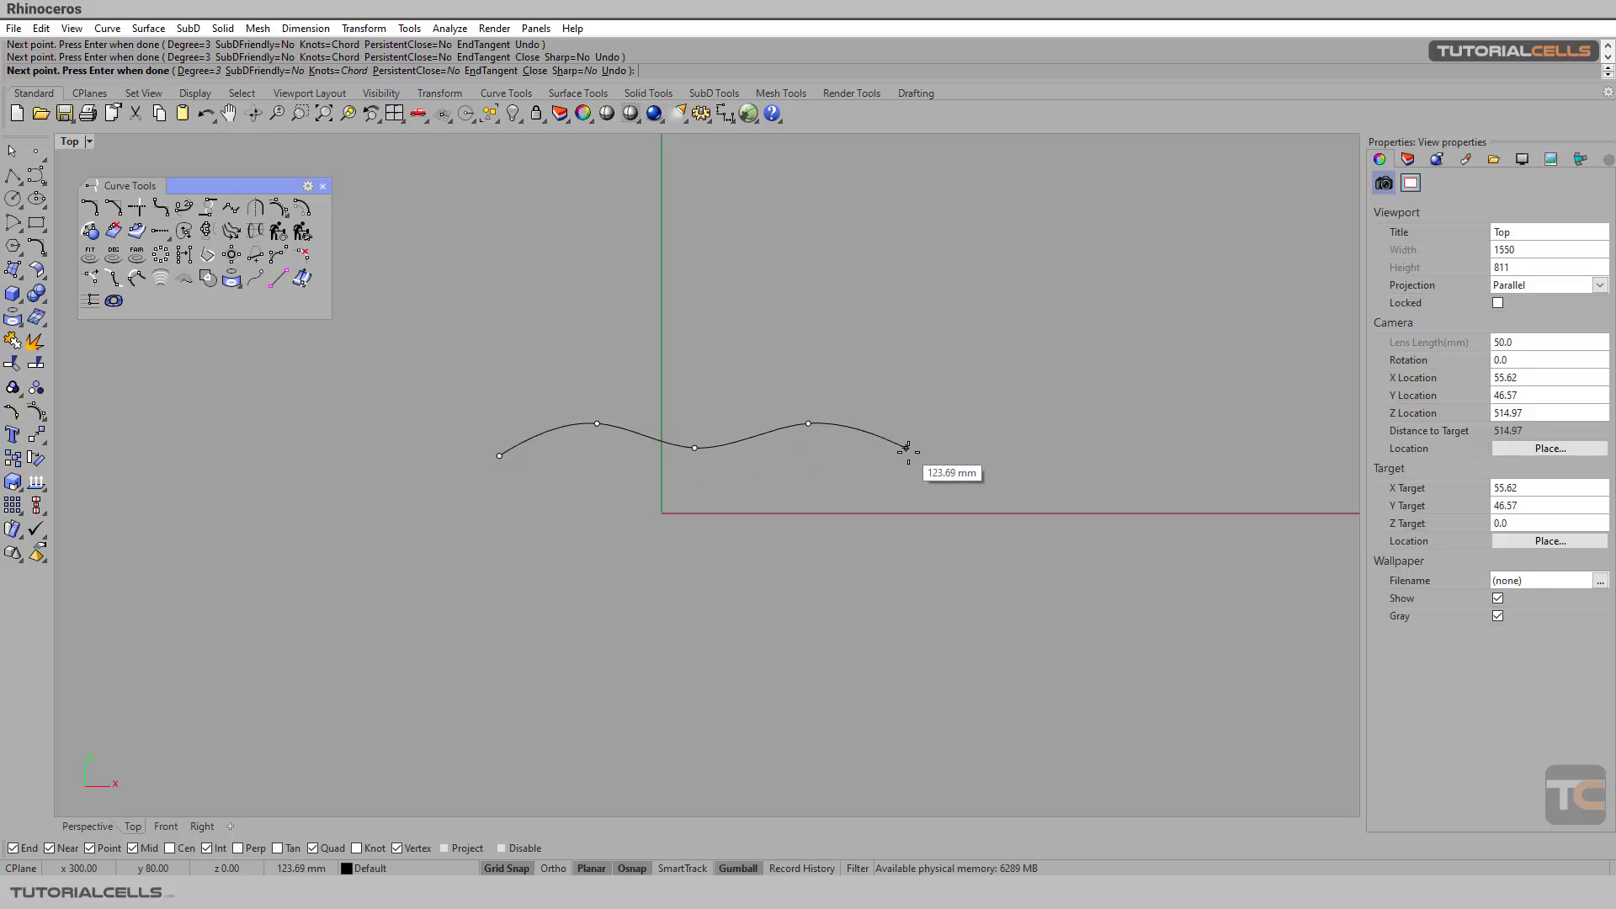
{"action": "left_click", "coordinate": [905, 456]}
{"action": "left_click", "coordinate": [921, 497]}
{"action": "key", "text": "Return"}
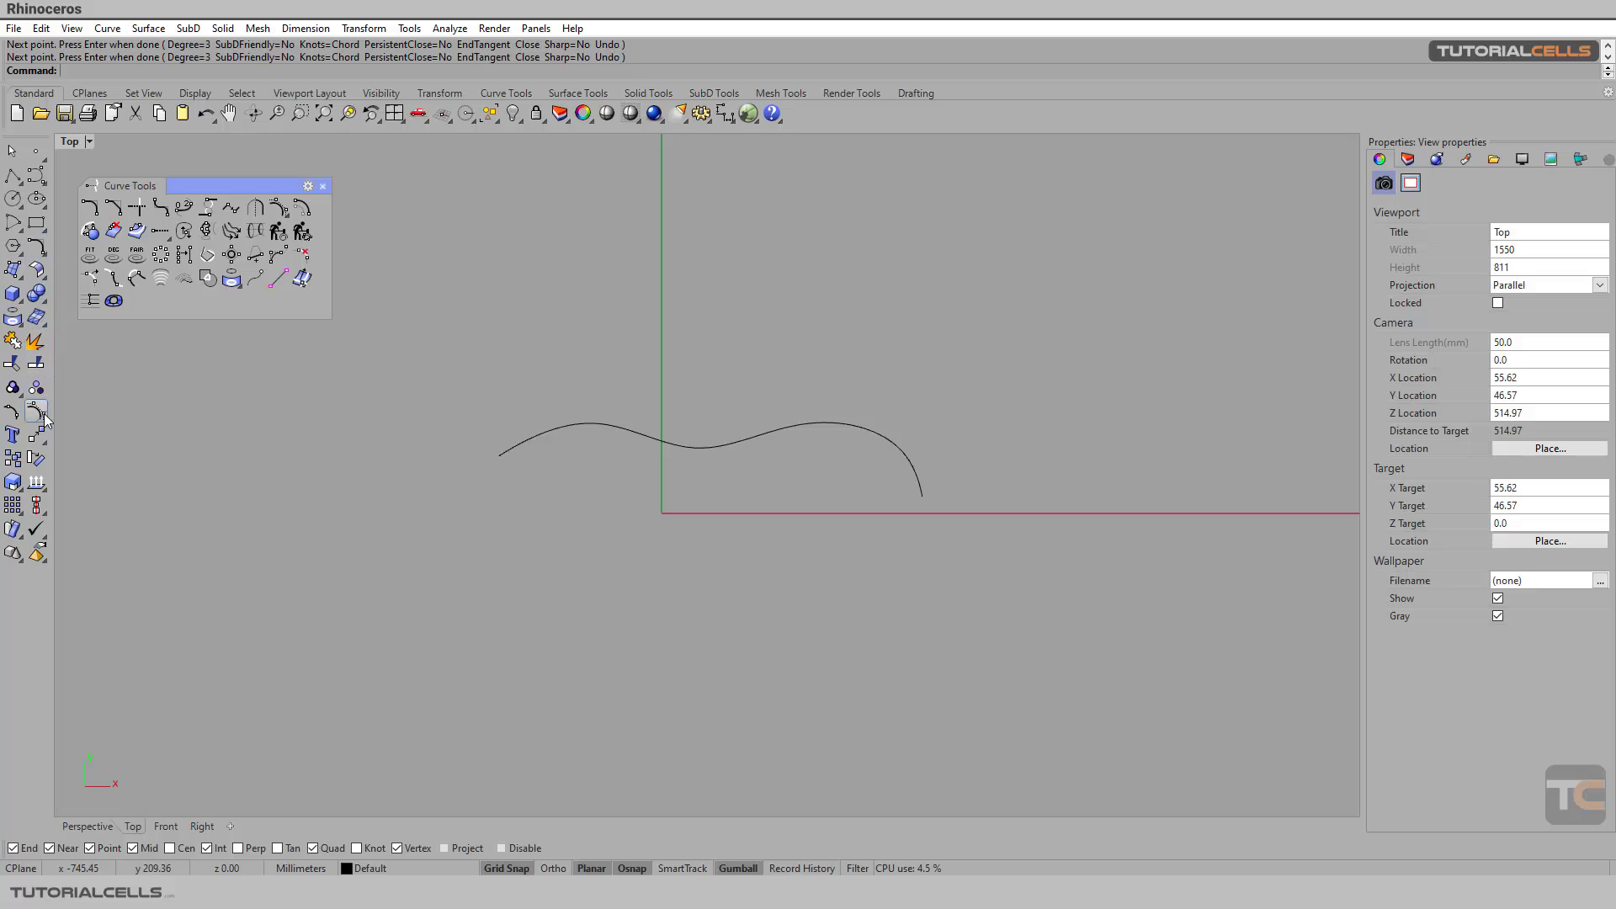
Mirror a copy of the wavy curve across a horizontal line through its right endpoint.
{"action": "left_click", "coordinate": [44, 442]}
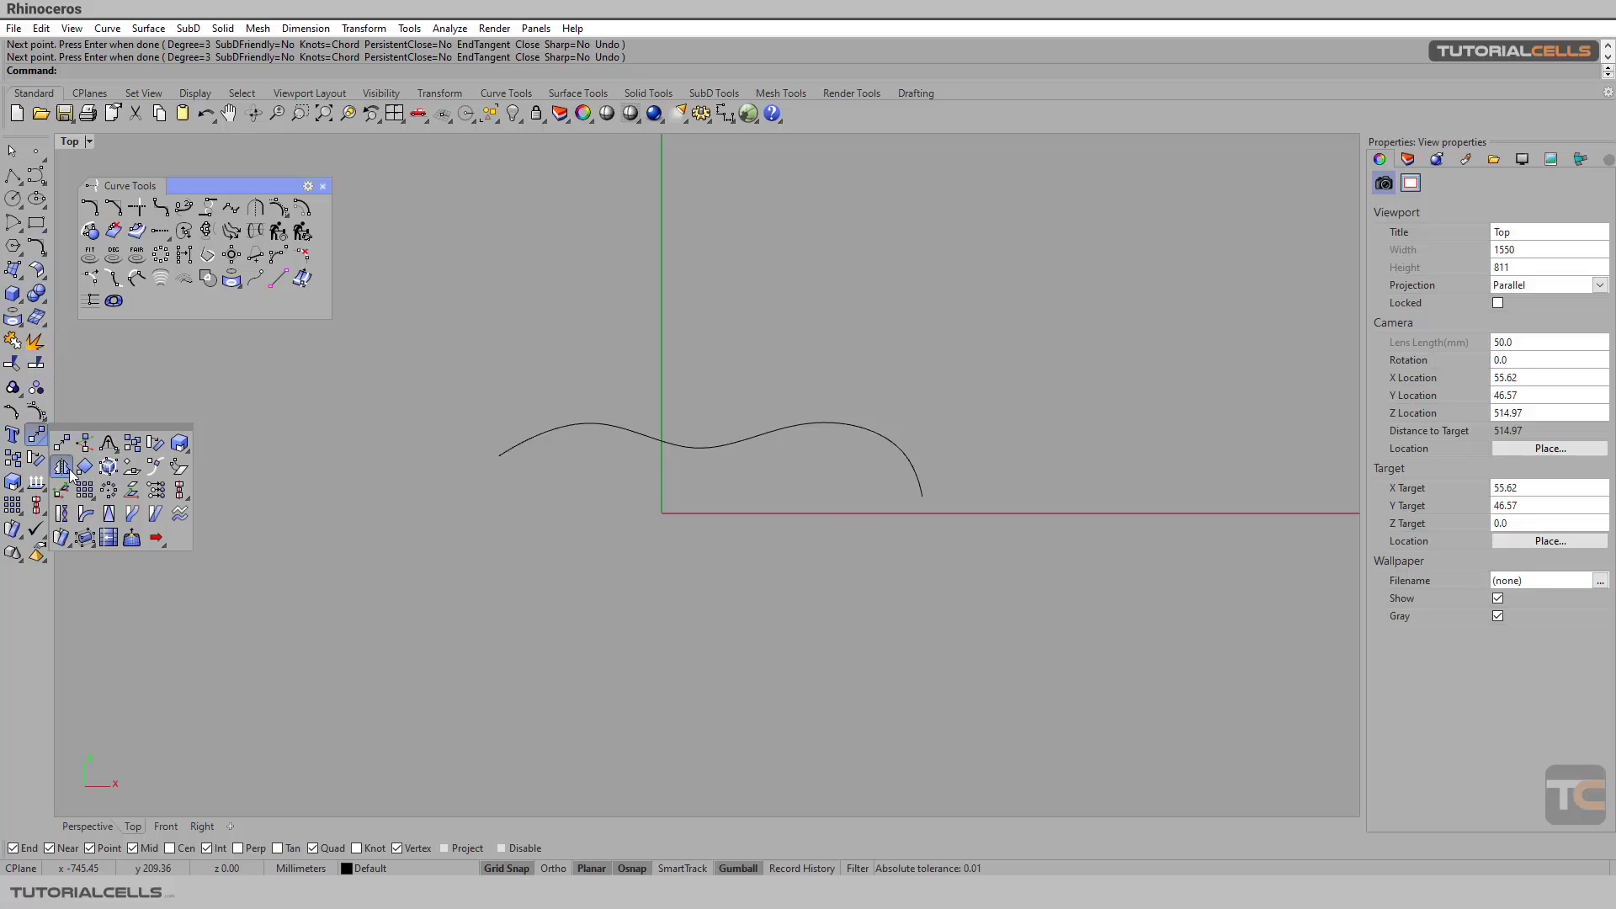
{"action": "left_click", "coordinate": [88, 467]}
{"action": "left_click", "coordinate": [919, 477]}
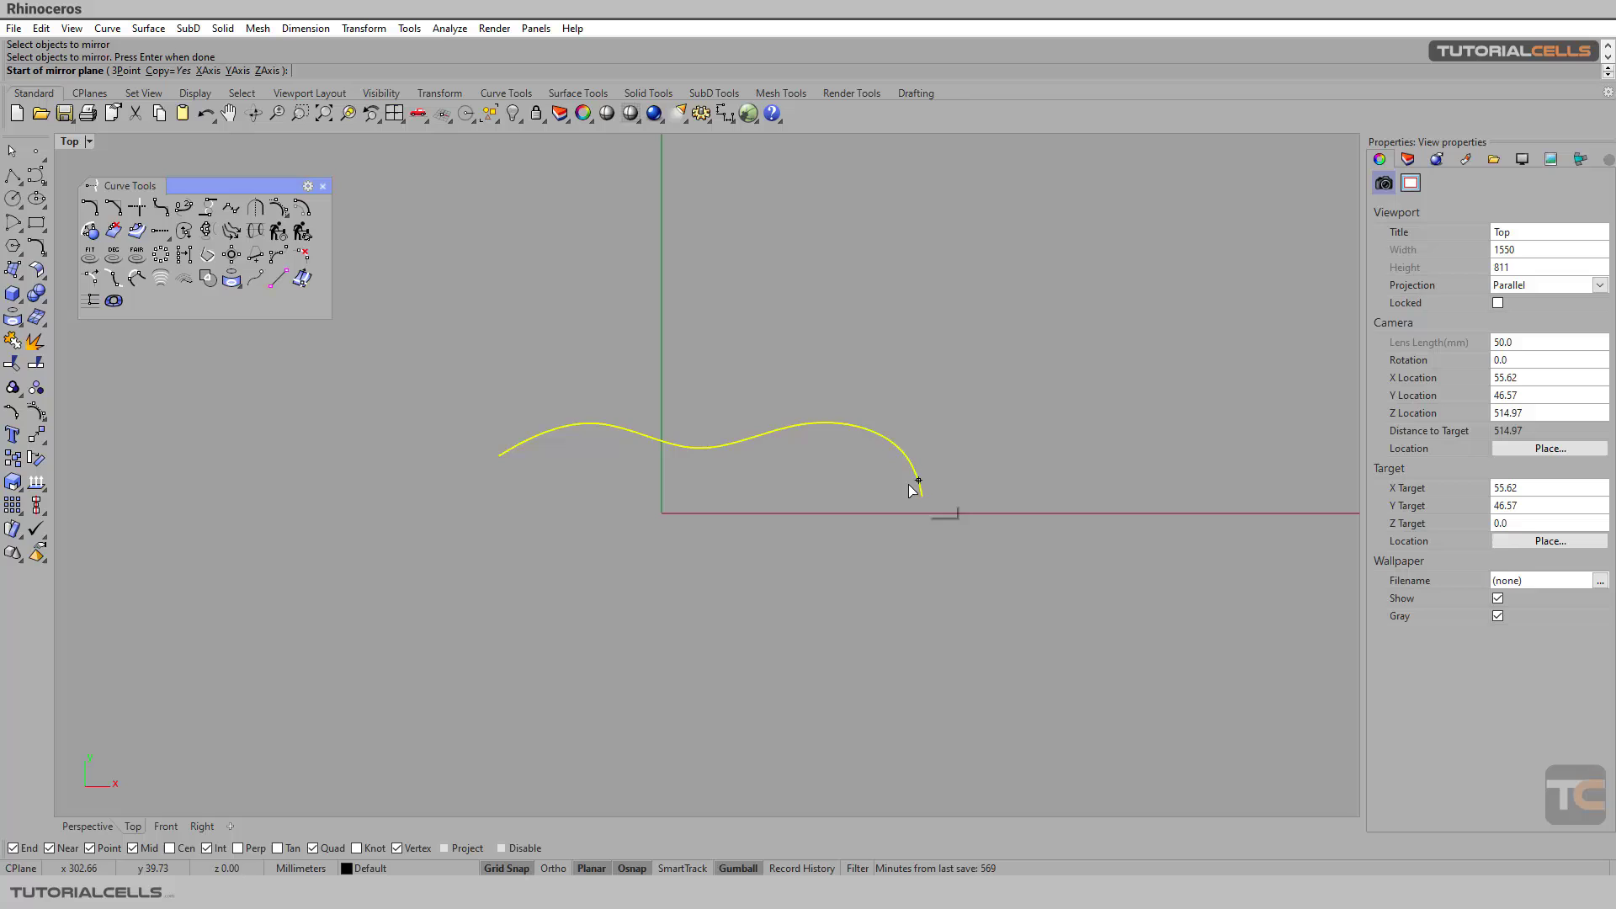
{"action": "key", "text": "Return"}
{"action": "left_click", "coordinate": [922, 496]}
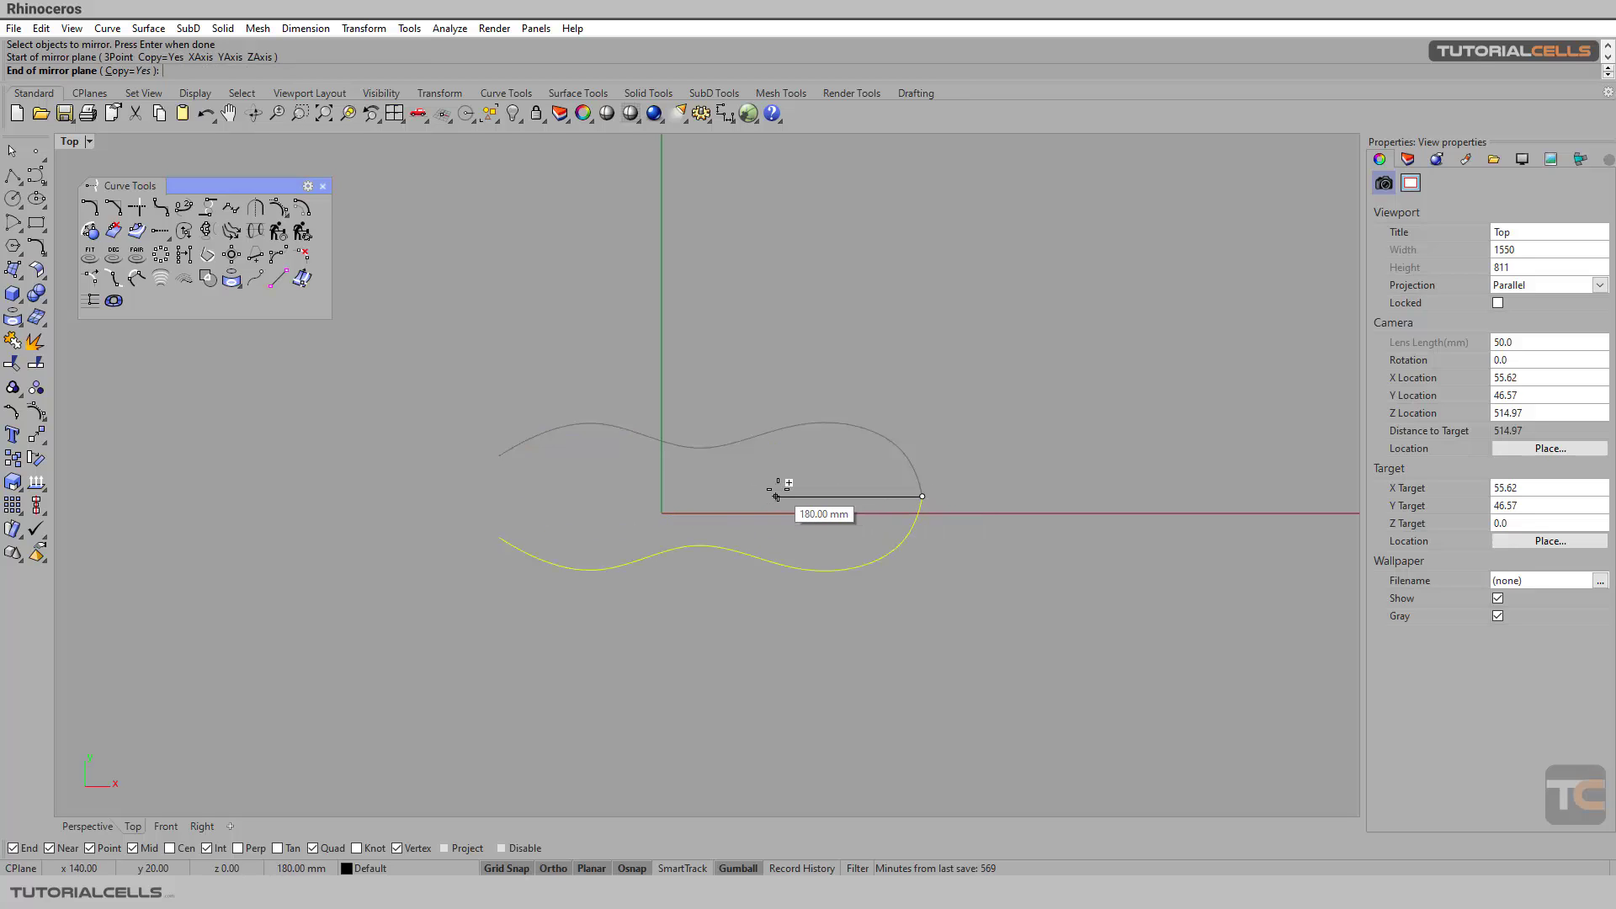
{"action": "left_click", "coordinate": [779, 486]}
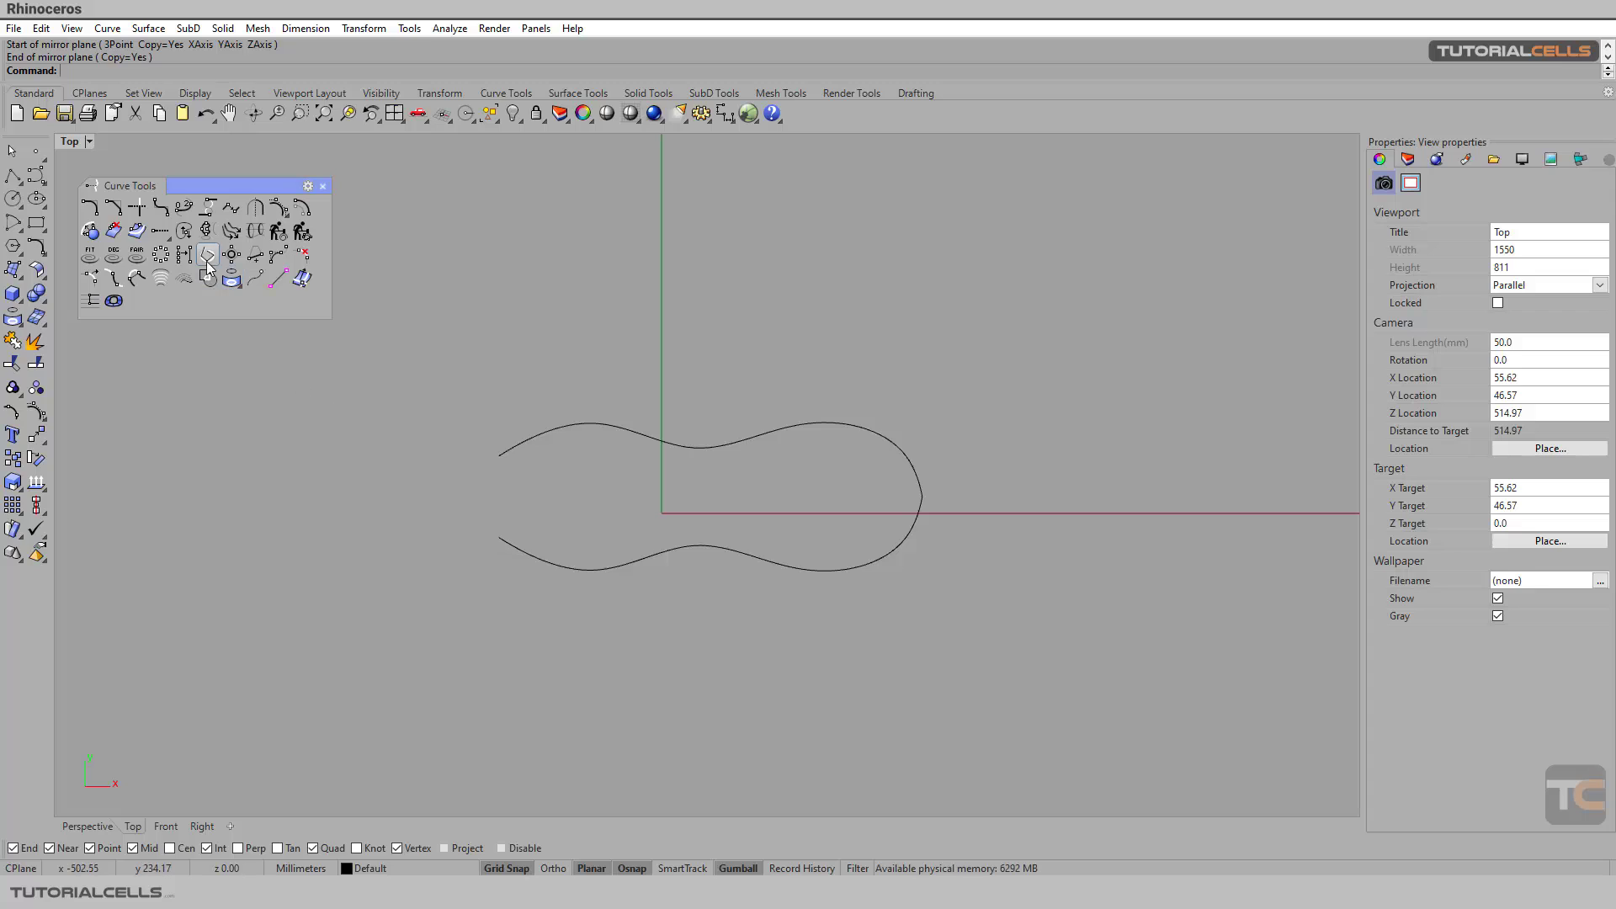
Close the gap between the left ends of the two mirrored curves with a blend curve.
{"action": "left_click", "coordinate": [184, 211]}
{"action": "left_click", "coordinate": [507, 544]}
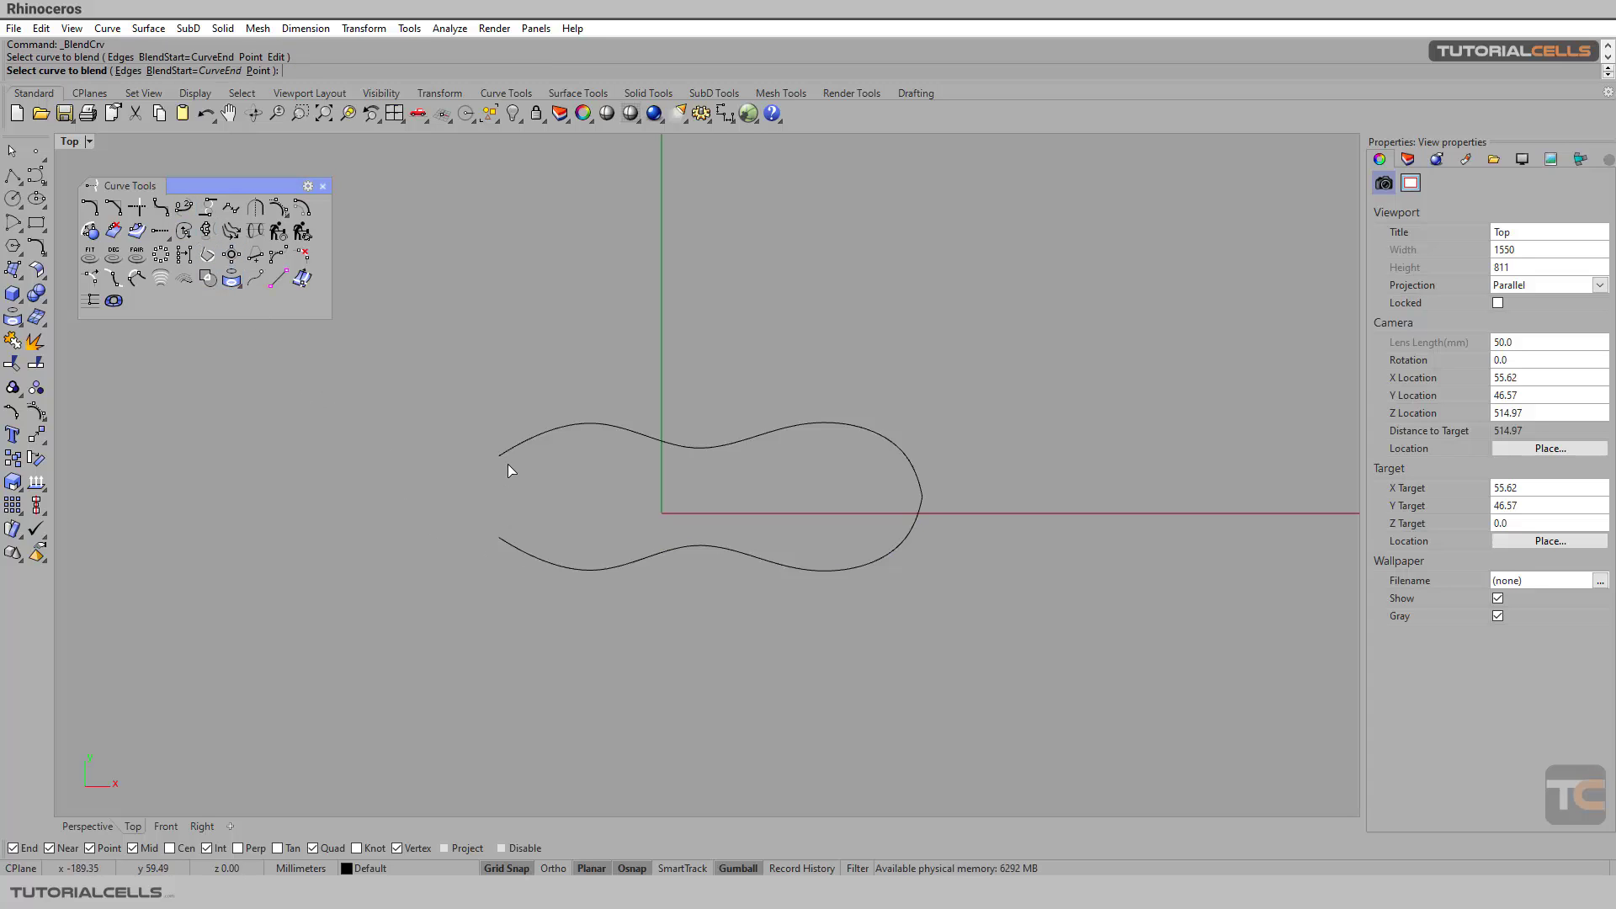
{"action": "left_click", "coordinate": [508, 456]}
{"action": "left_click", "coordinate": [778, 486]}
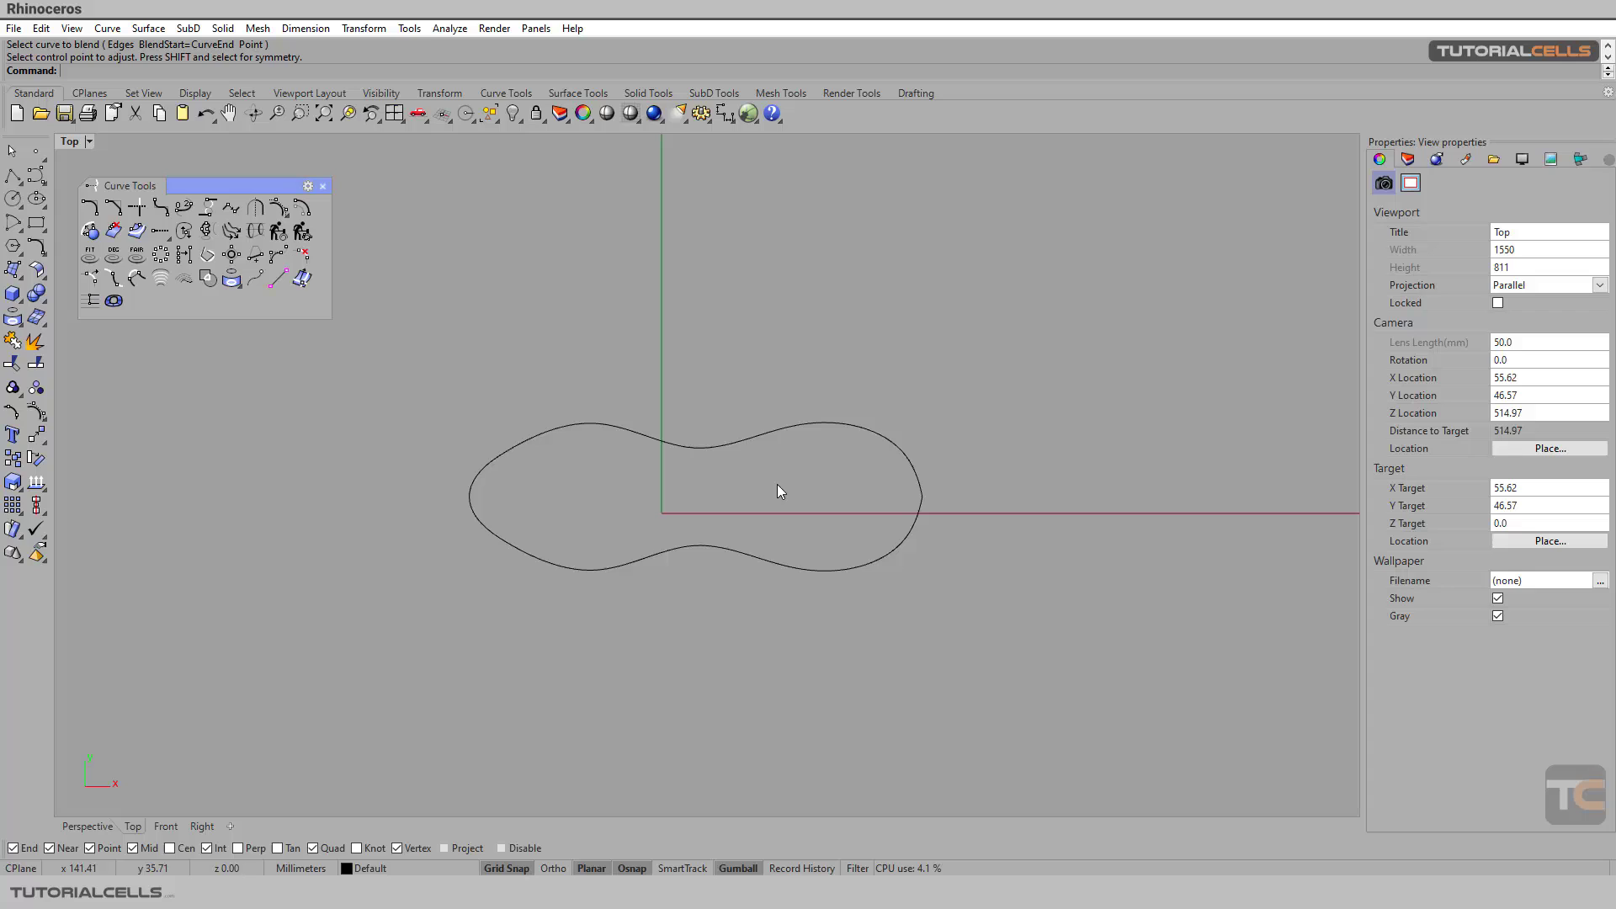
{"action": "left_click_drag", "start_coordinate": [1002, 382], "coordinate": [270, 650]}
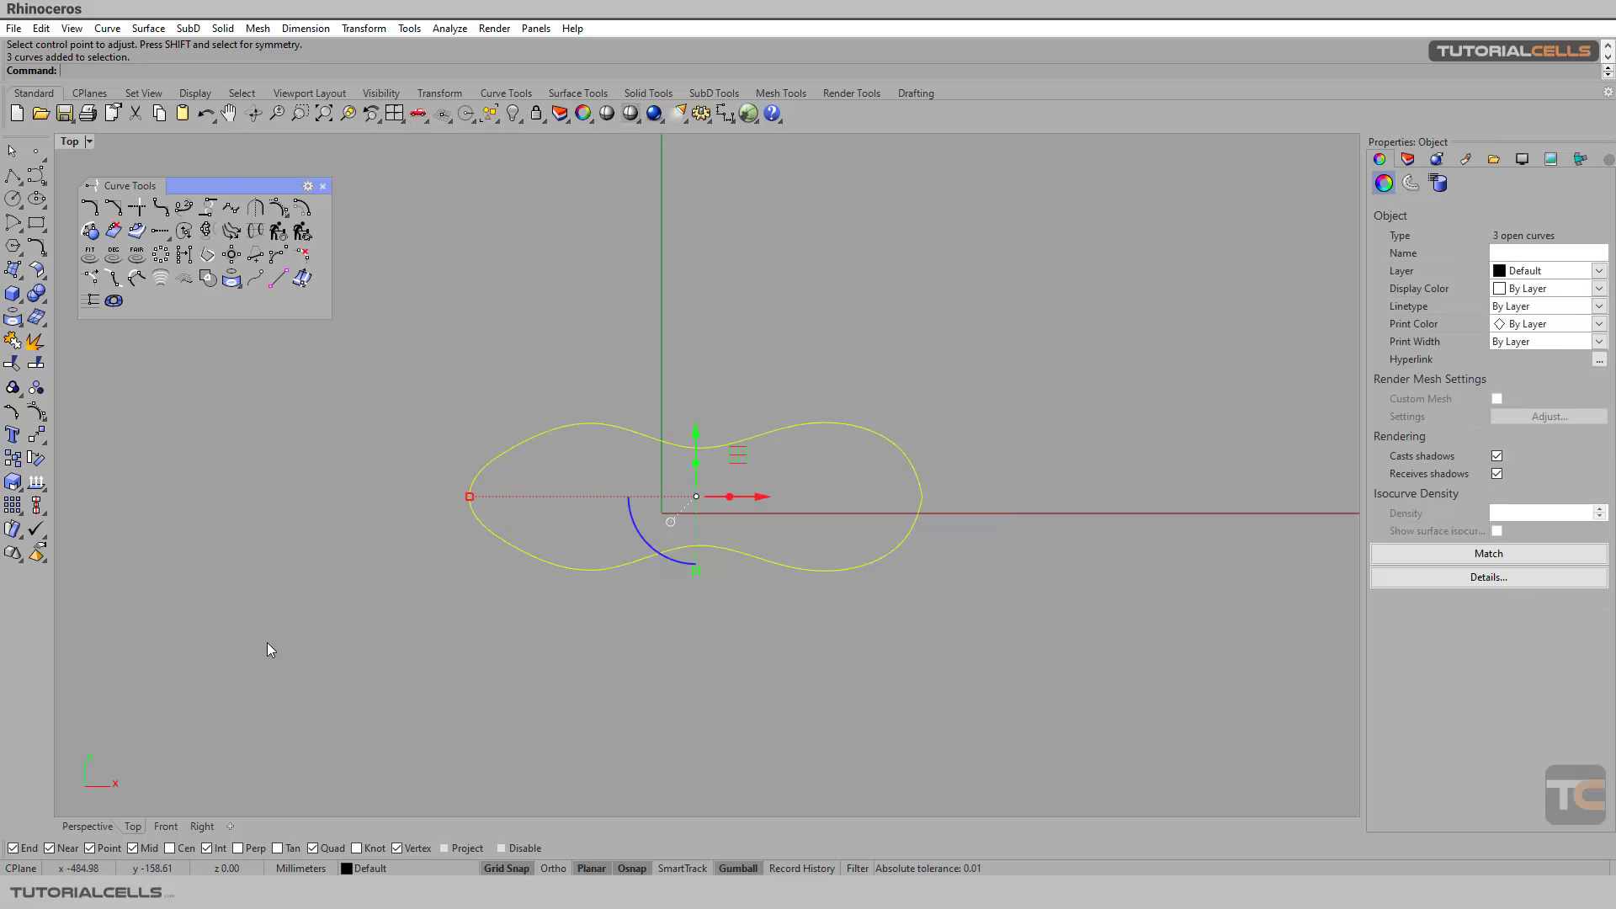
{"action": "key", "text": "Escape"}
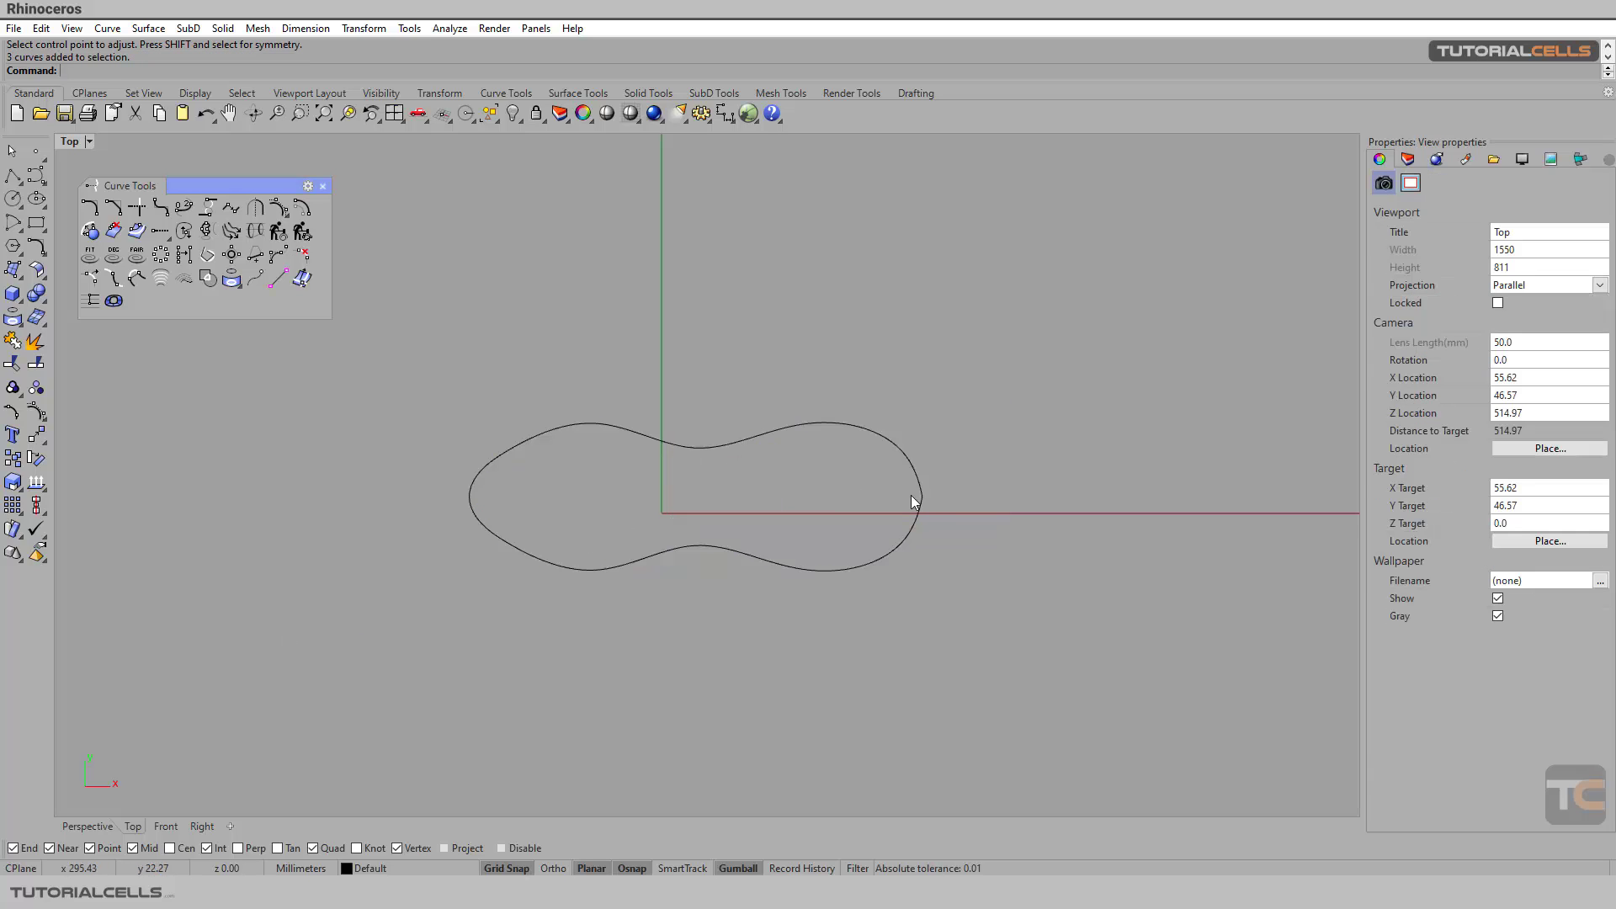
Match the two curves where they meet at the right end, using Tangency continuity with Average curves enabled.
{"action": "scroll", "coordinate": [931, 499], "scroll_direction": "up", "scroll_amount": 2}
{"action": "scroll", "coordinate": [930, 498], "scroll_direction": "up", "scroll_amount": 2}
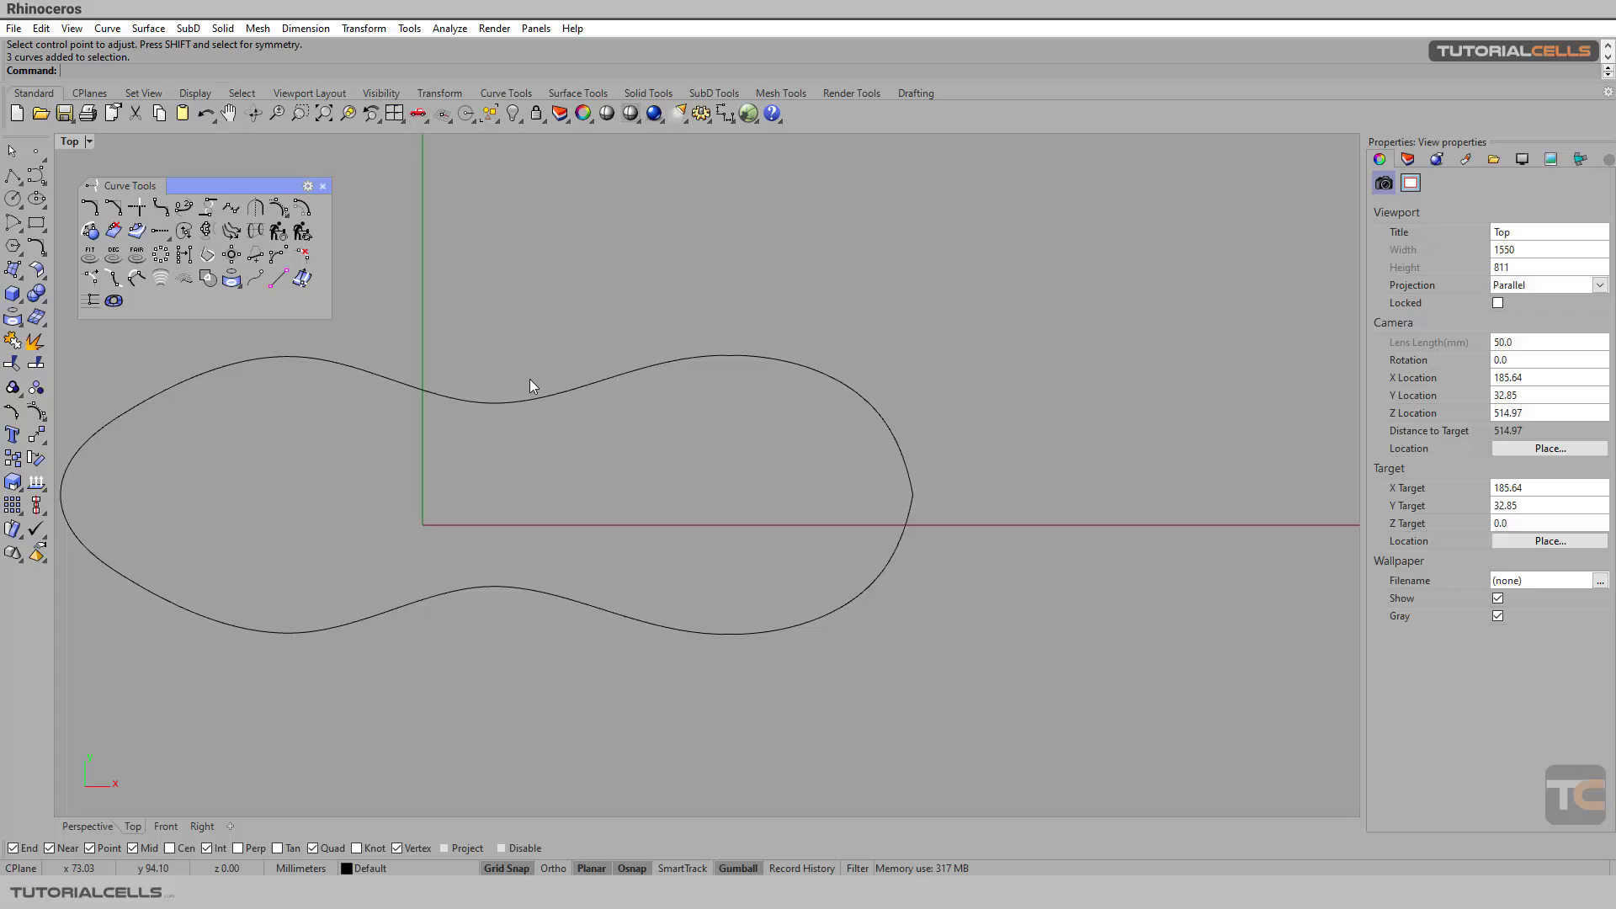
{"action": "left_click", "coordinate": [229, 212]}
{"action": "left_click", "coordinate": [890, 446]}
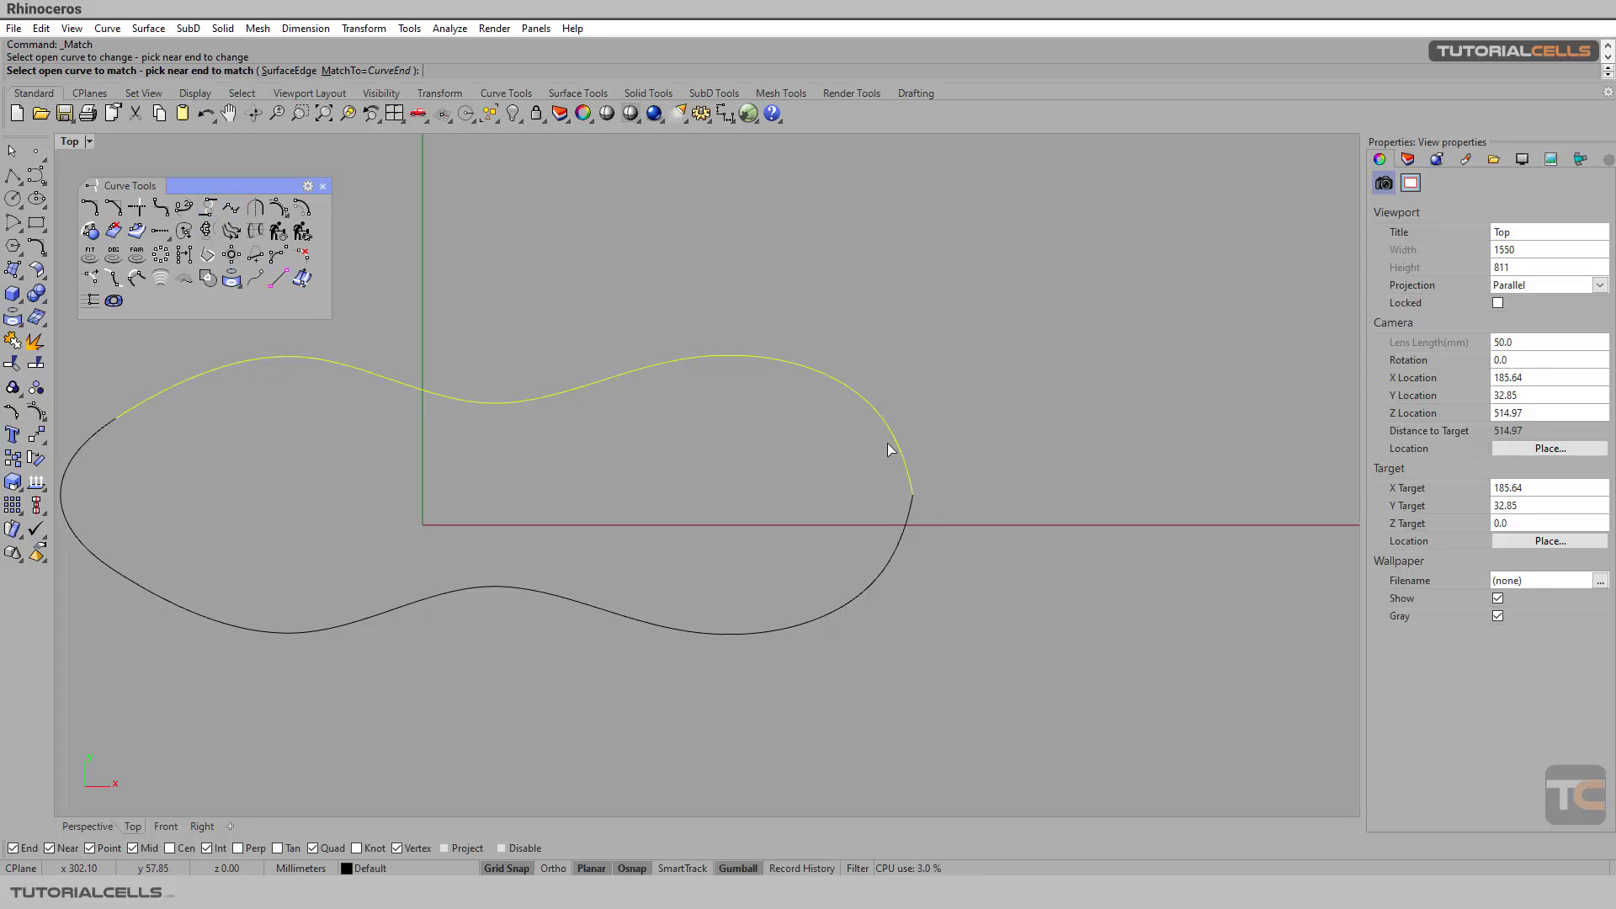
{"action": "left_click", "coordinate": [912, 511]}
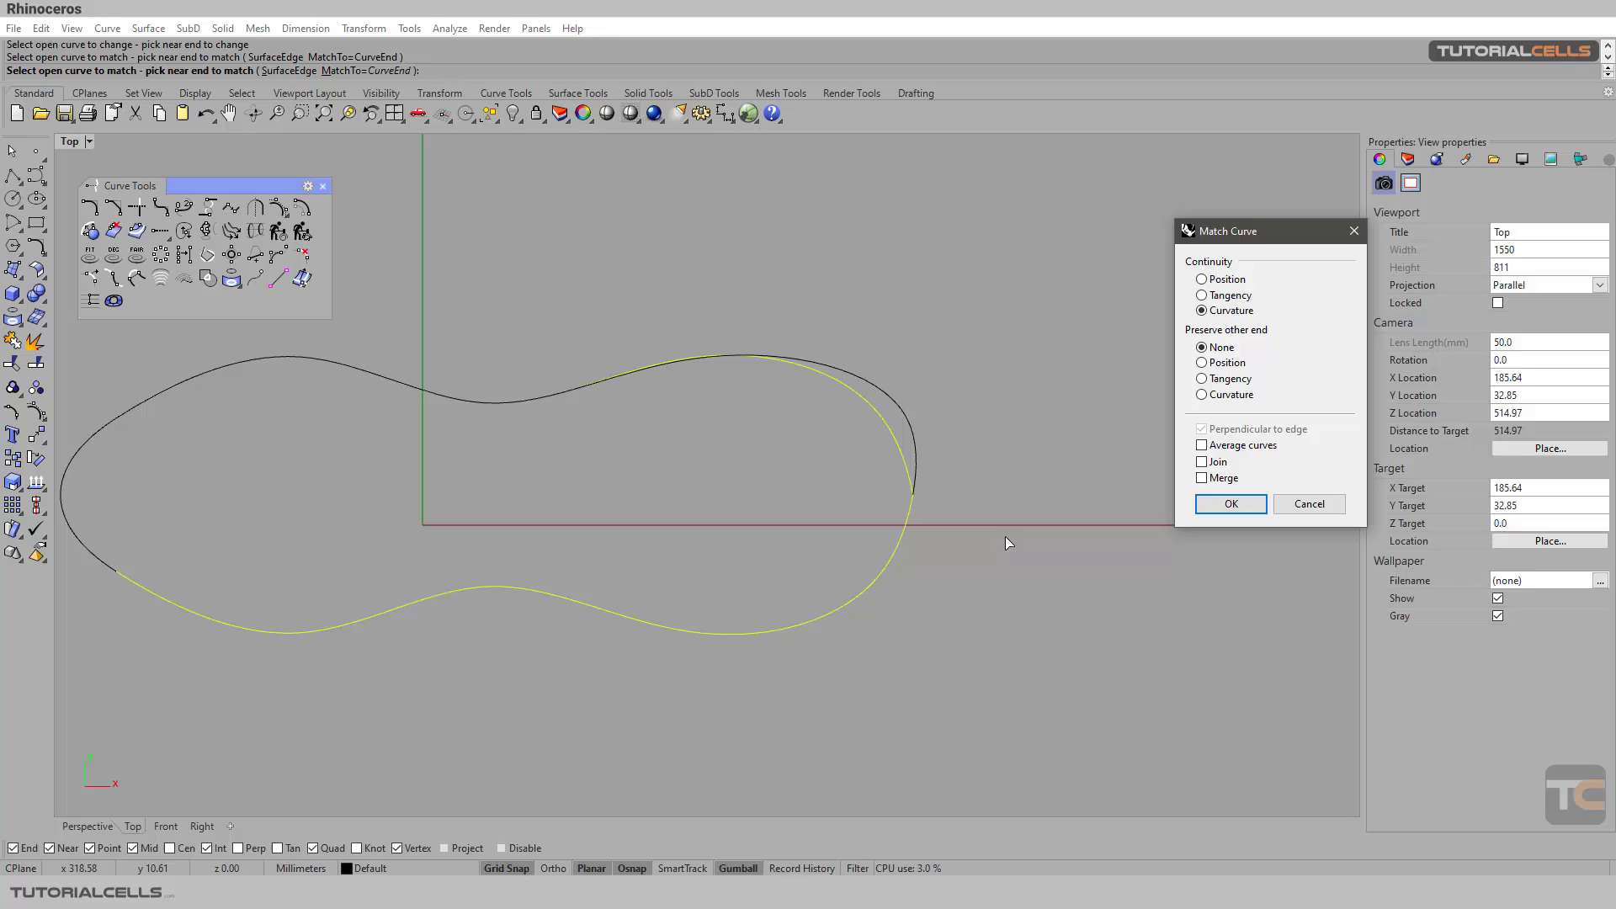
{"action": "left_click", "coordinate": [1210, 451]}
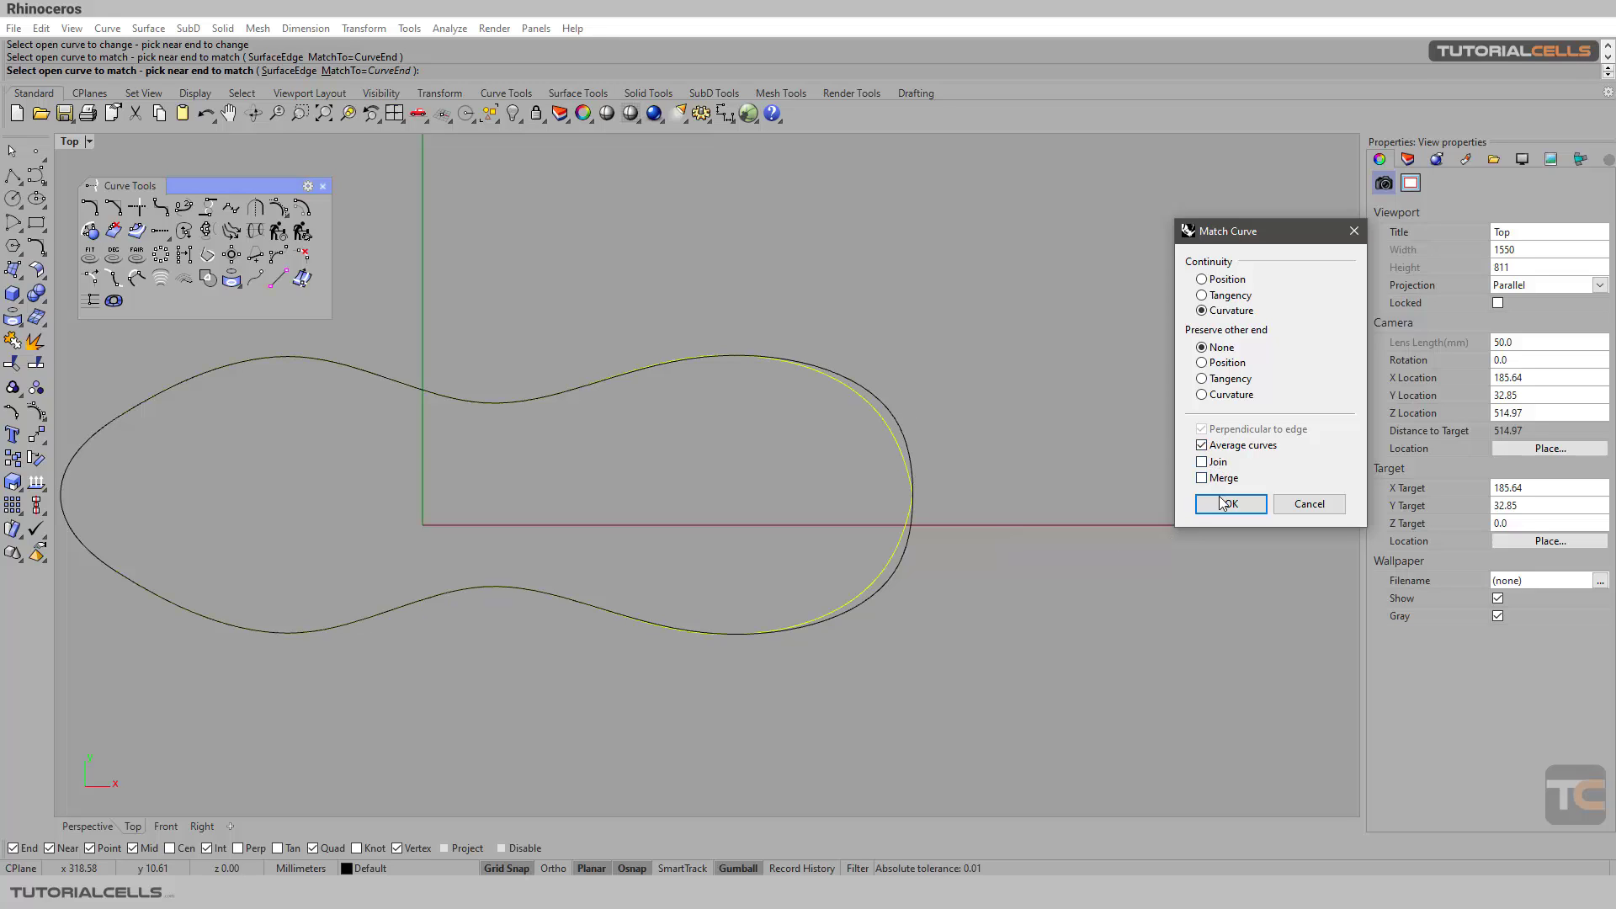
{"action": "left_click", "coordinate": [1204, 295]}
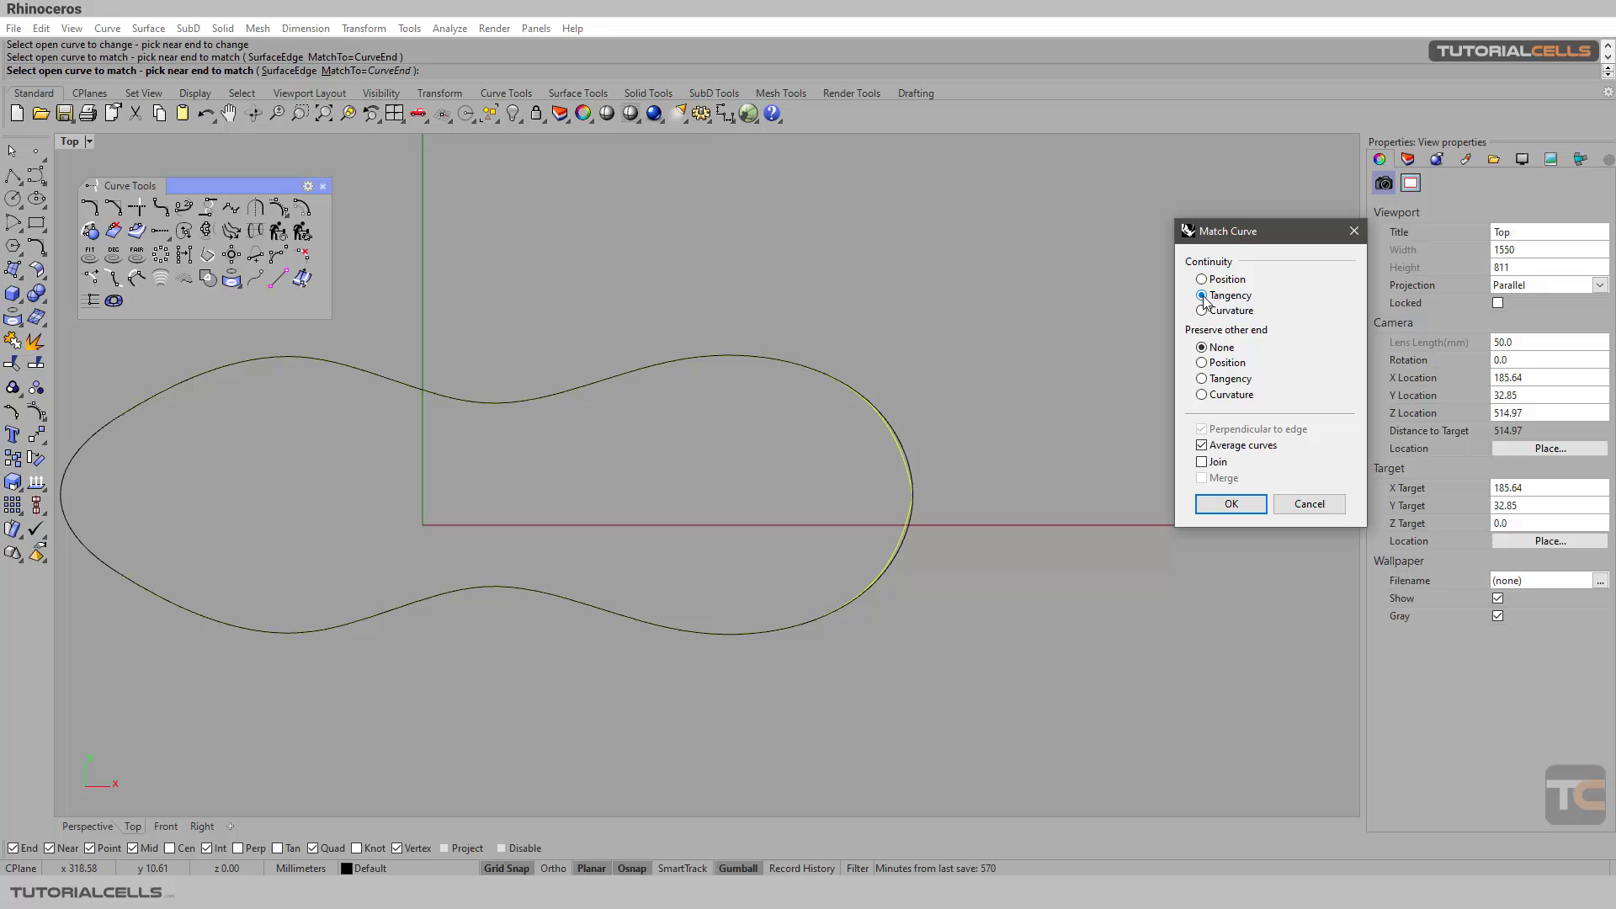
{"action": "left_click", "coordinate": [1216, 503]}
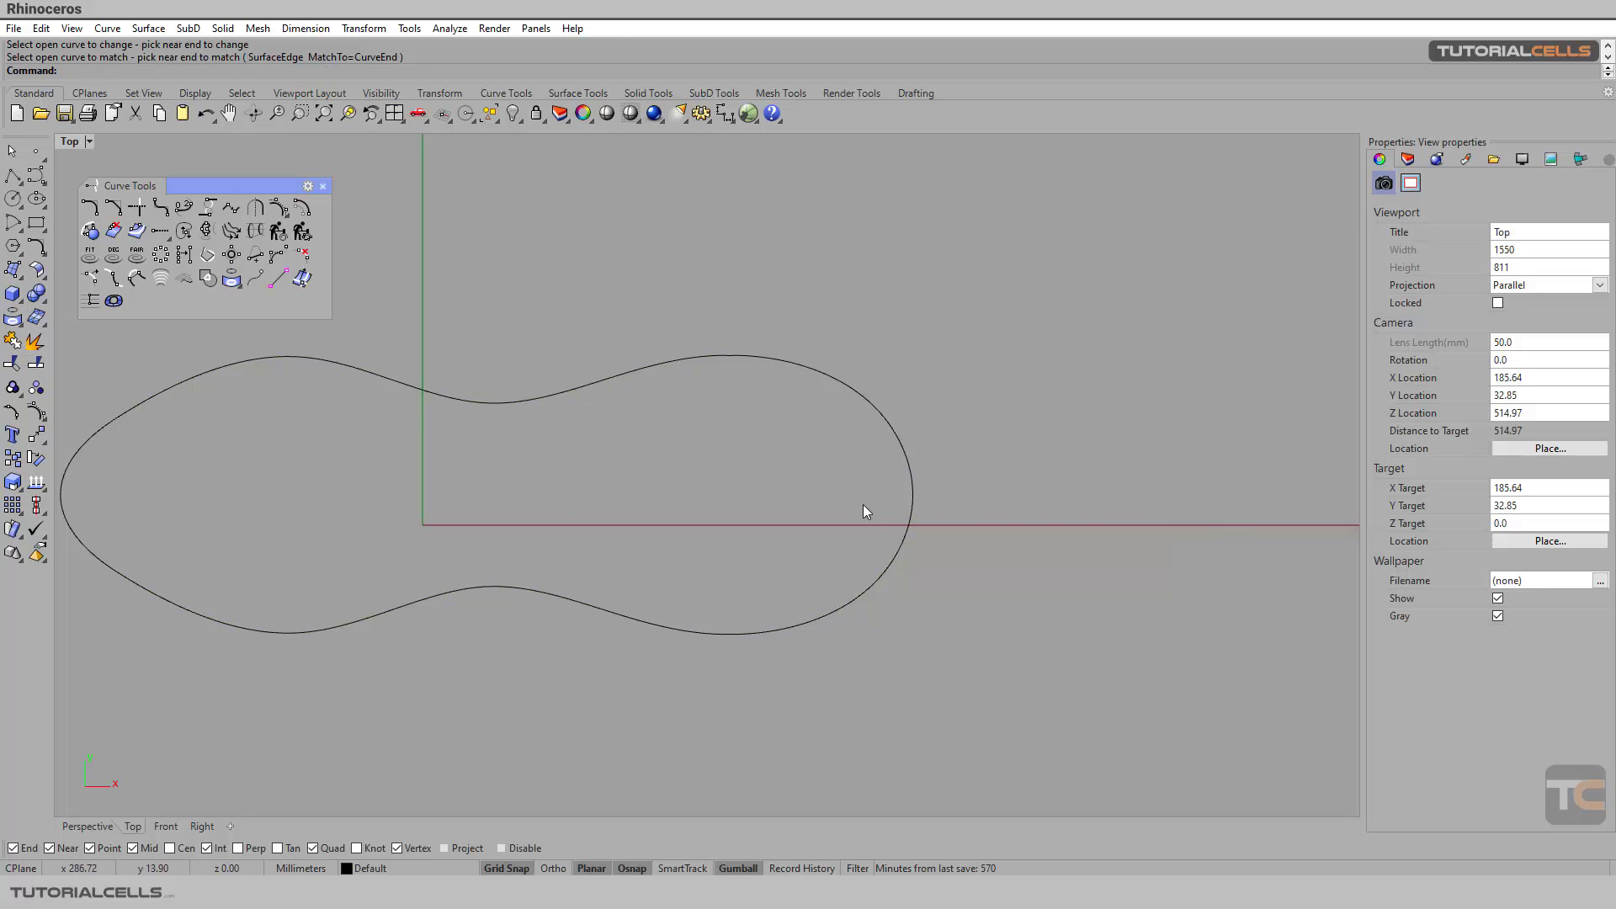
Join the three curves into one closed outline and view it in Perspective.
{"action": "scroll", "coordinate": [862, 504], "scroll_direction": "down", "scroll_amount": 3}
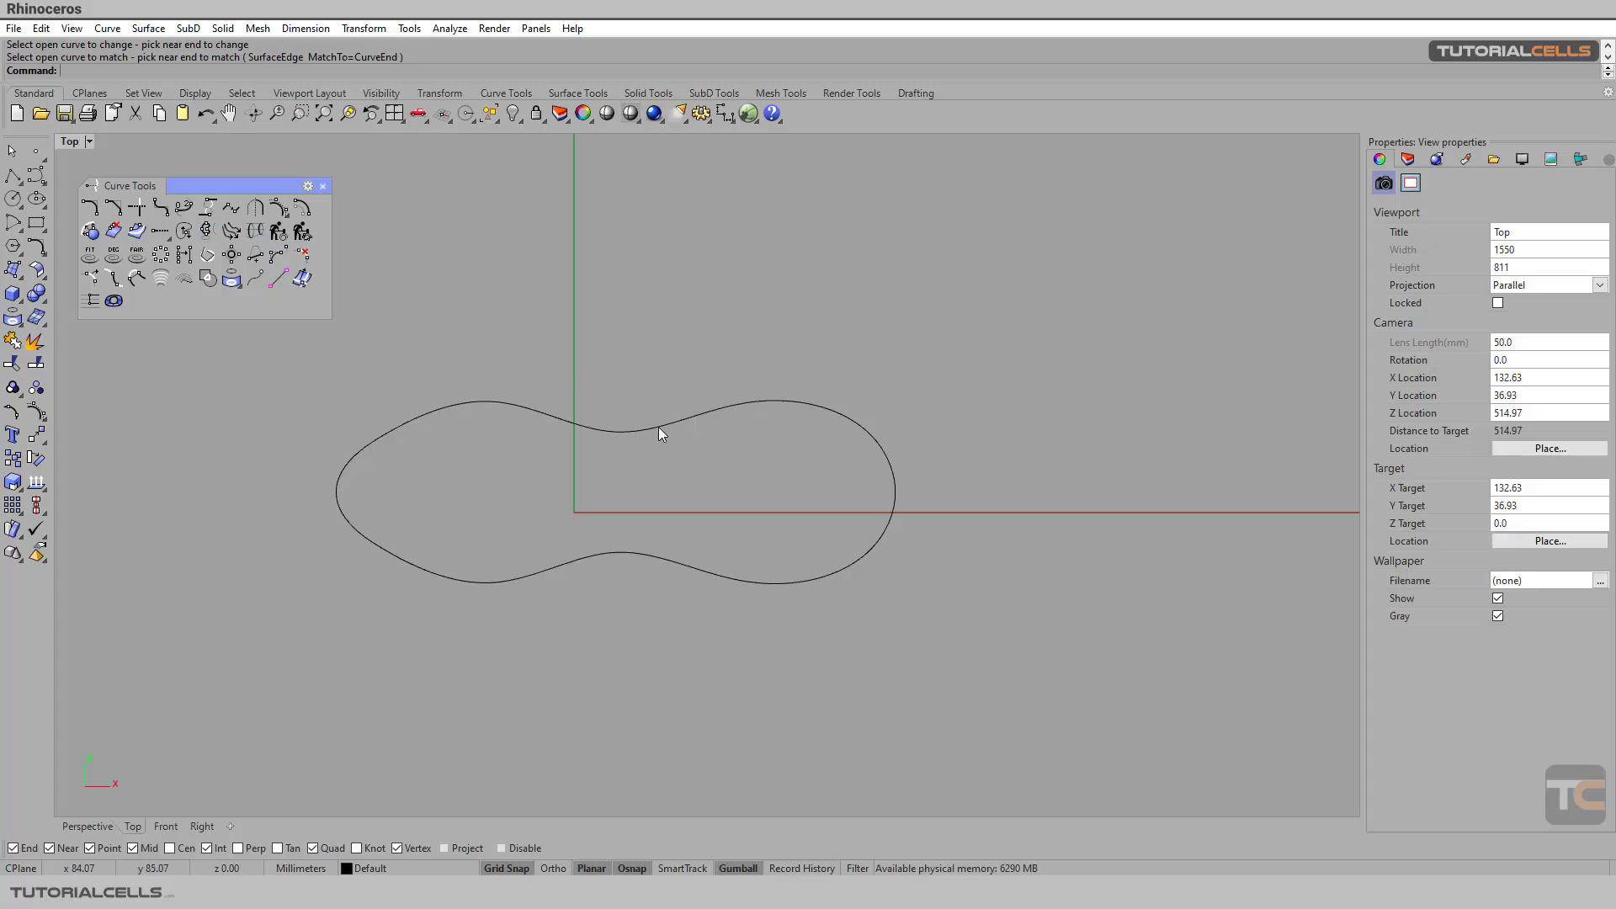
{"action": "left_click_drag", "start_coordinate": [1033, 335], "coordinate": [310, 655]}
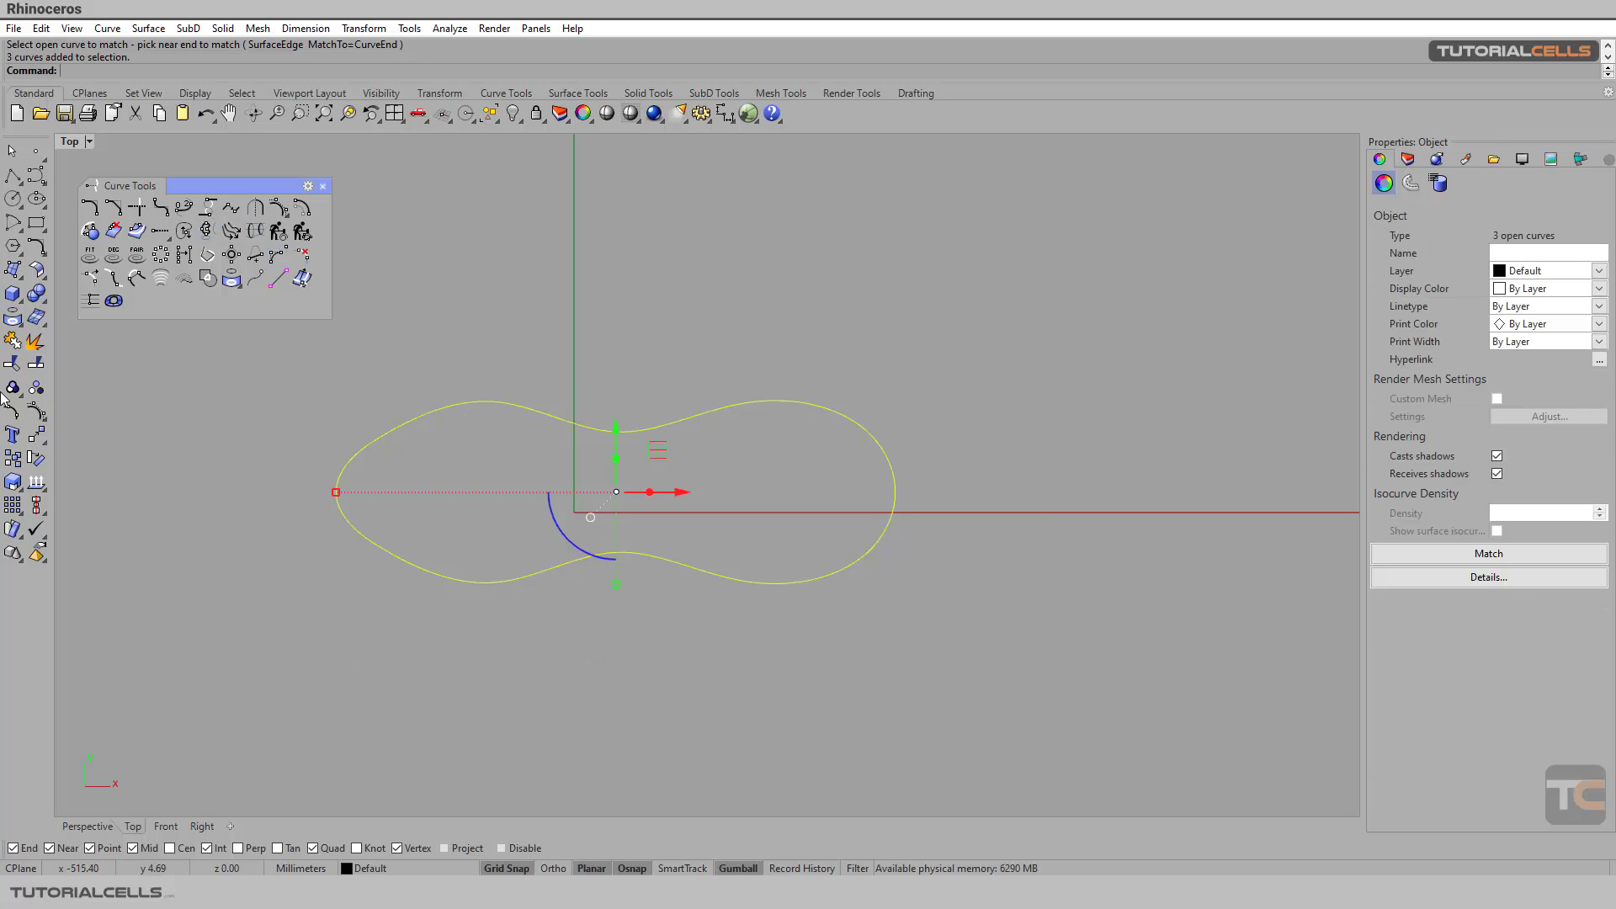
{"action": "left_click", "coordinate": [13, 342]}
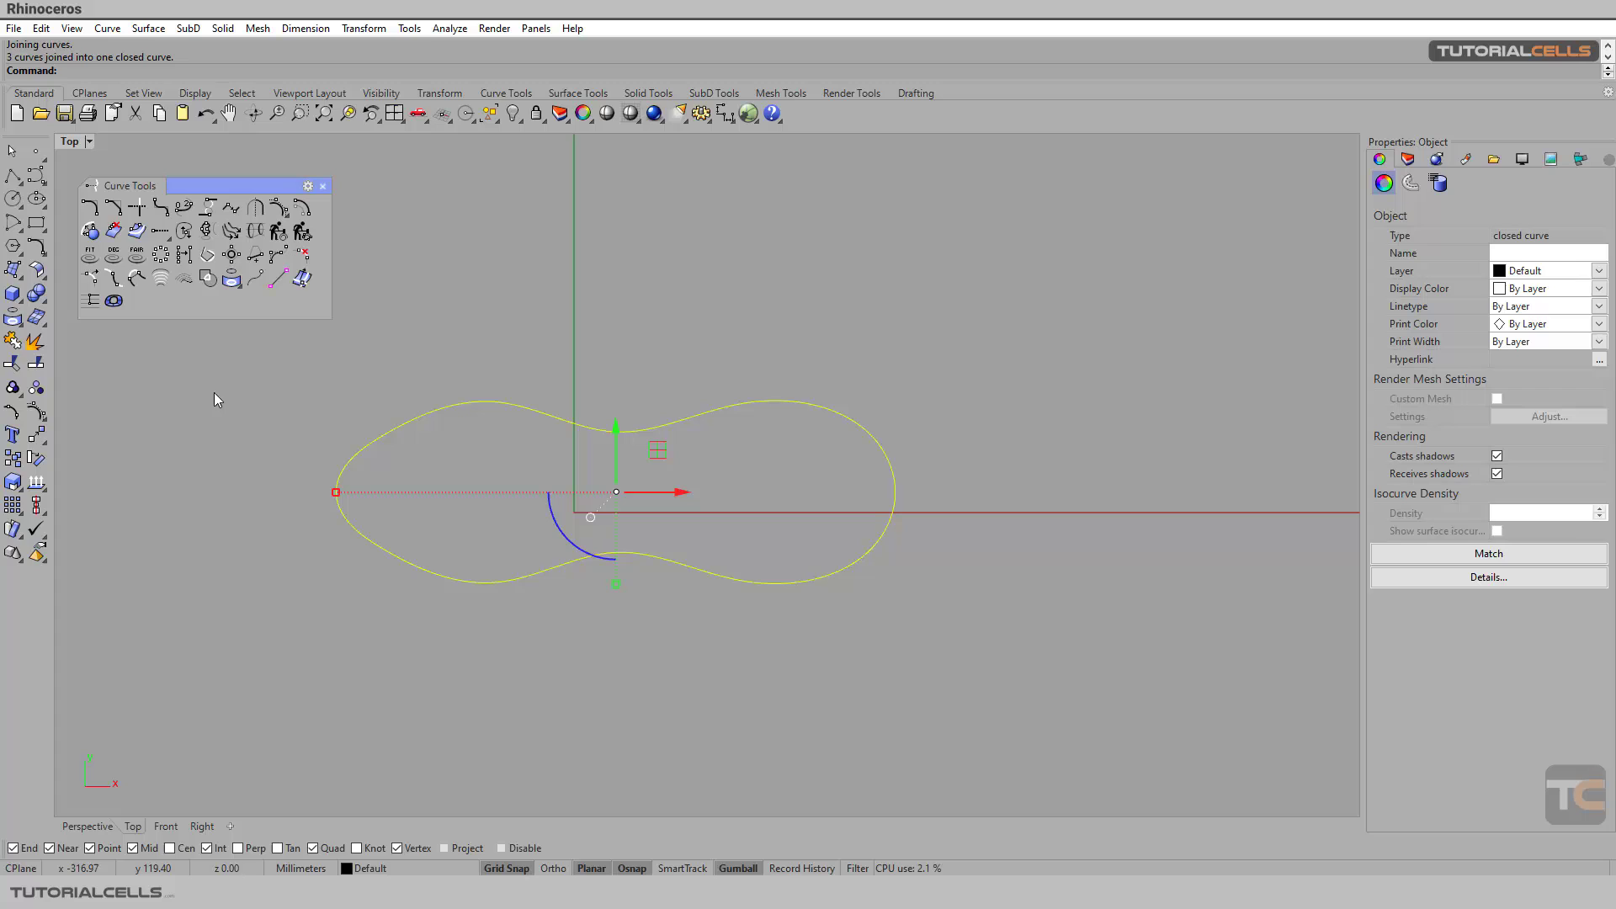
{"action": "left_click", "coordinate": [91, 827]}
{"action": "right_click_drag", "start_coordinate": [383, 693], "coordinate": [574, 522]}
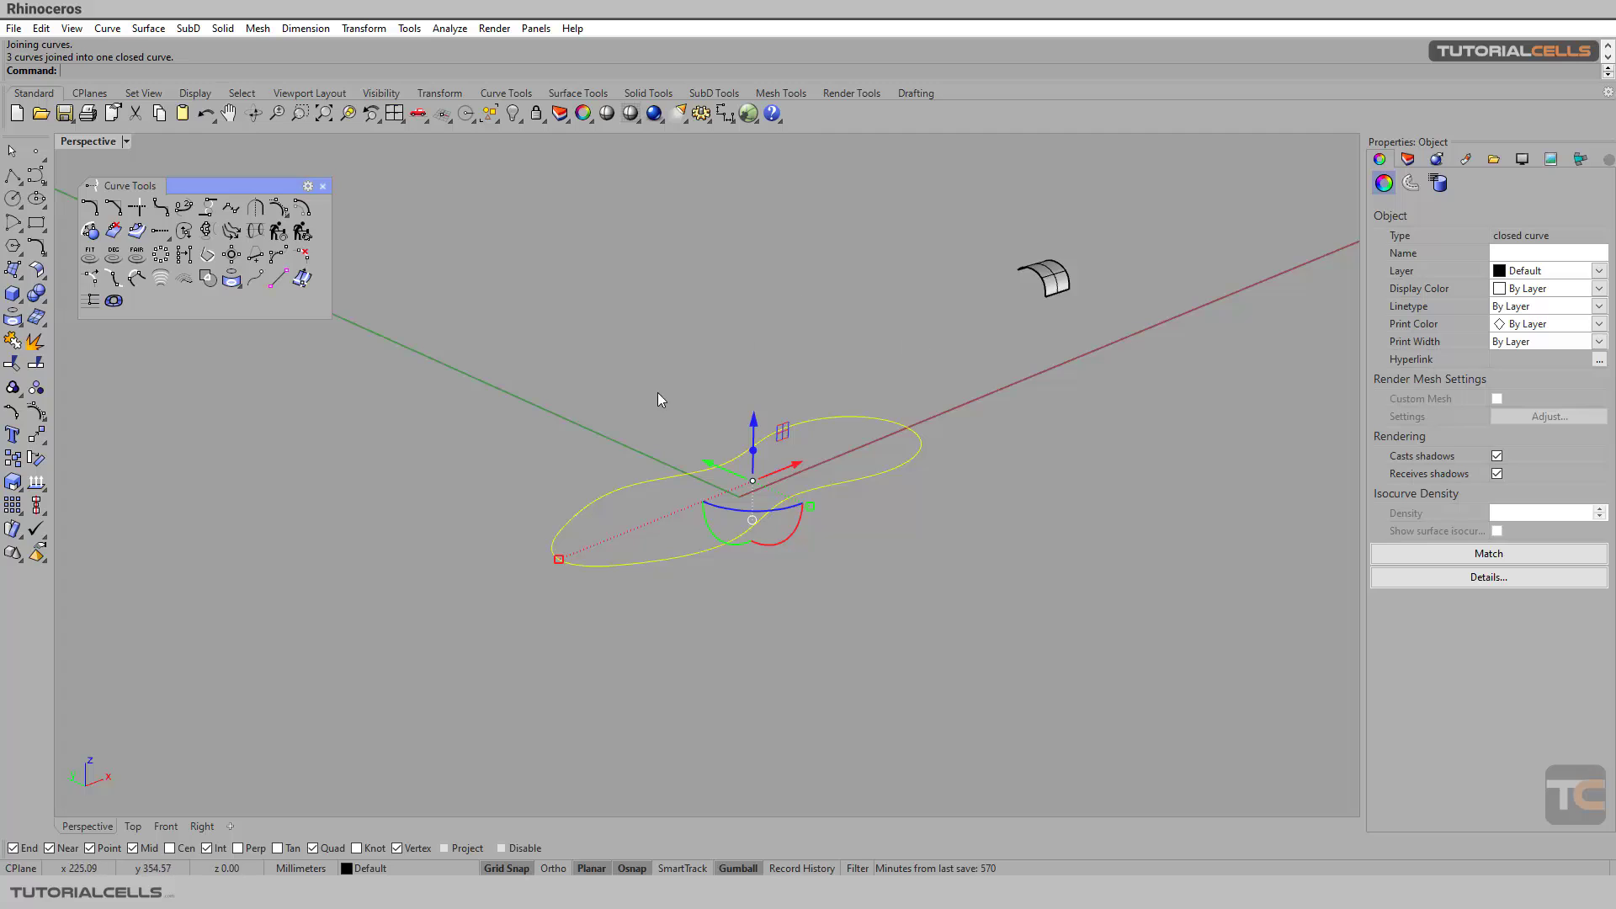
In the Front view, draw a wavy five-point interpolated curve above the outline, with its second crest higher than the first.
{"action": "left_click", "coordinate": [173, 827]}
{"action": "right_click_drag", "start_coordinate": [633, 614], "coordinate": [617, 642]}
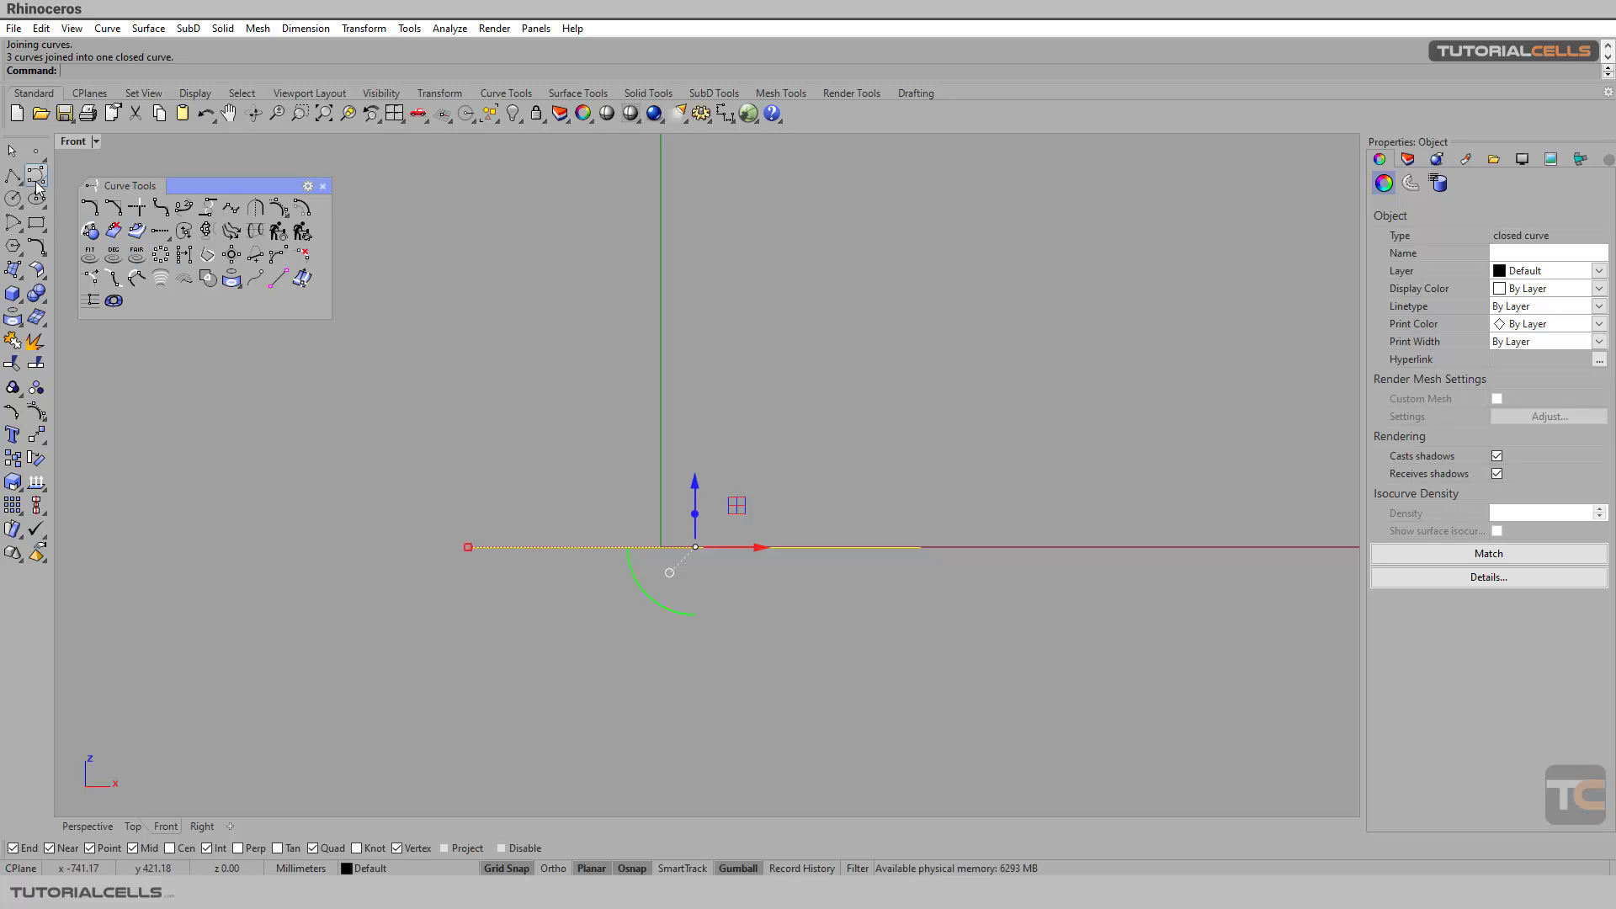
{"action": "left_click", "coordinate": [36, 175]}
{"action": "left_click", "coordinate": [76, 177]}
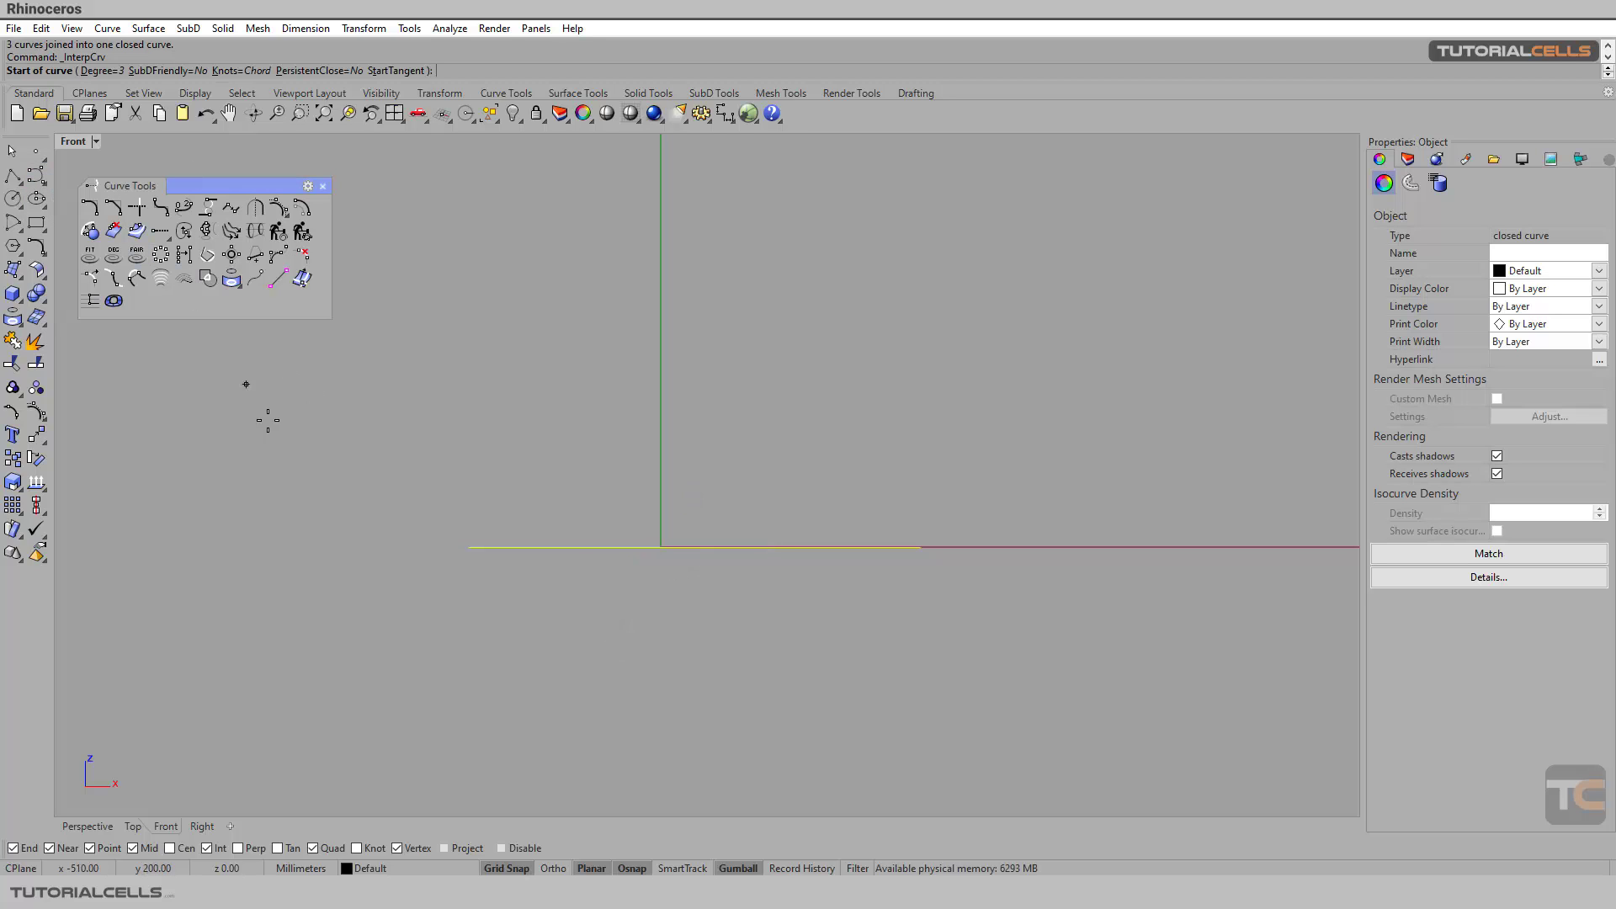
{"action": "left_click", "coordinate": [433, 539]}
{"action": "left_click", "coordinate": [523, 474]}
{"action": "left_click", "coordinate": [629, 506]}
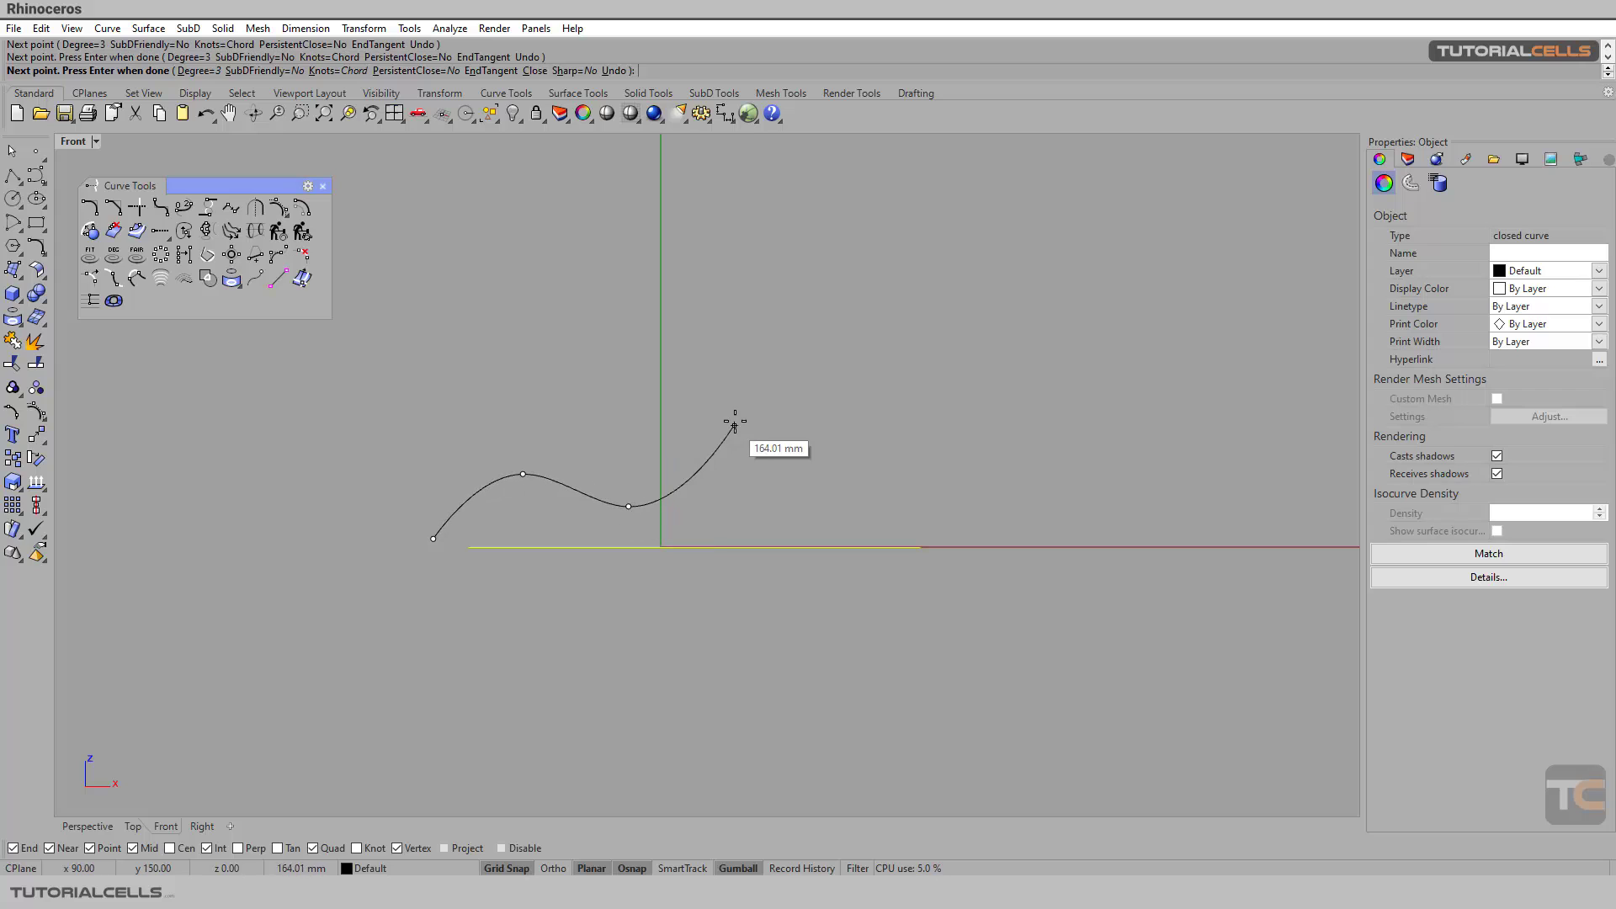
{"action": "left_click", "coordinate": [734, 417]}
{"action": "left_click", "coordinate": [946, 450]}
{"action": "key", "text": "Return"}
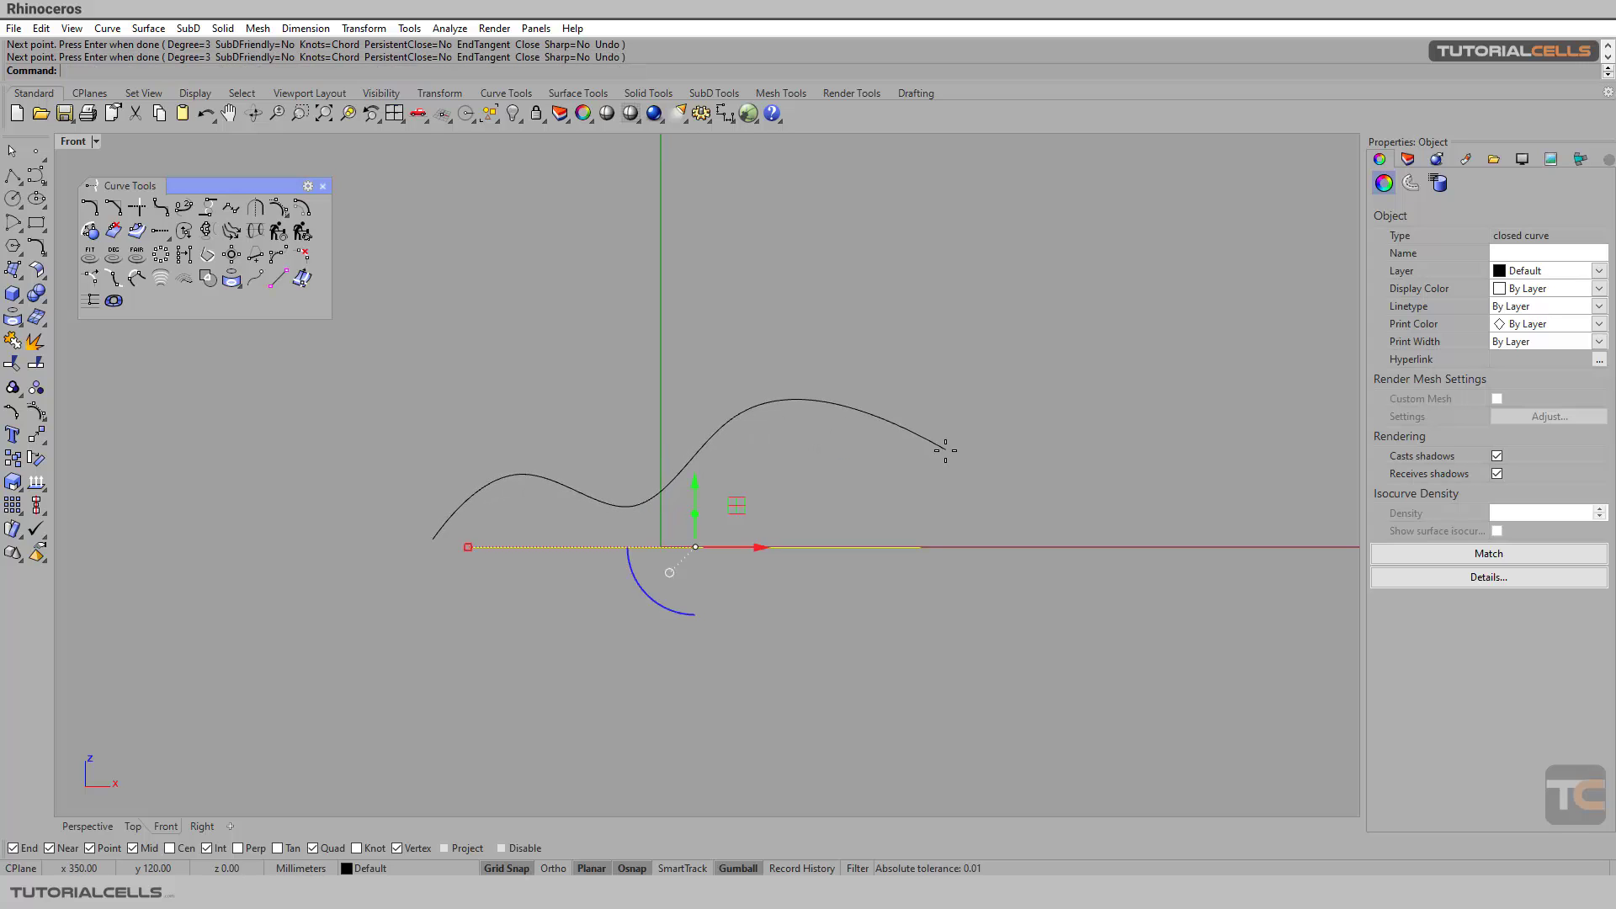
In the Perspective view, move the closed outline along the negative Y direction to center it beneath the open wavy curve.
{"action": "left_click", "coordinate": [87, 825]}
{"action": "right_click_drag", "start_coordinate": [471, 556], "coordinate": [804, 538]}
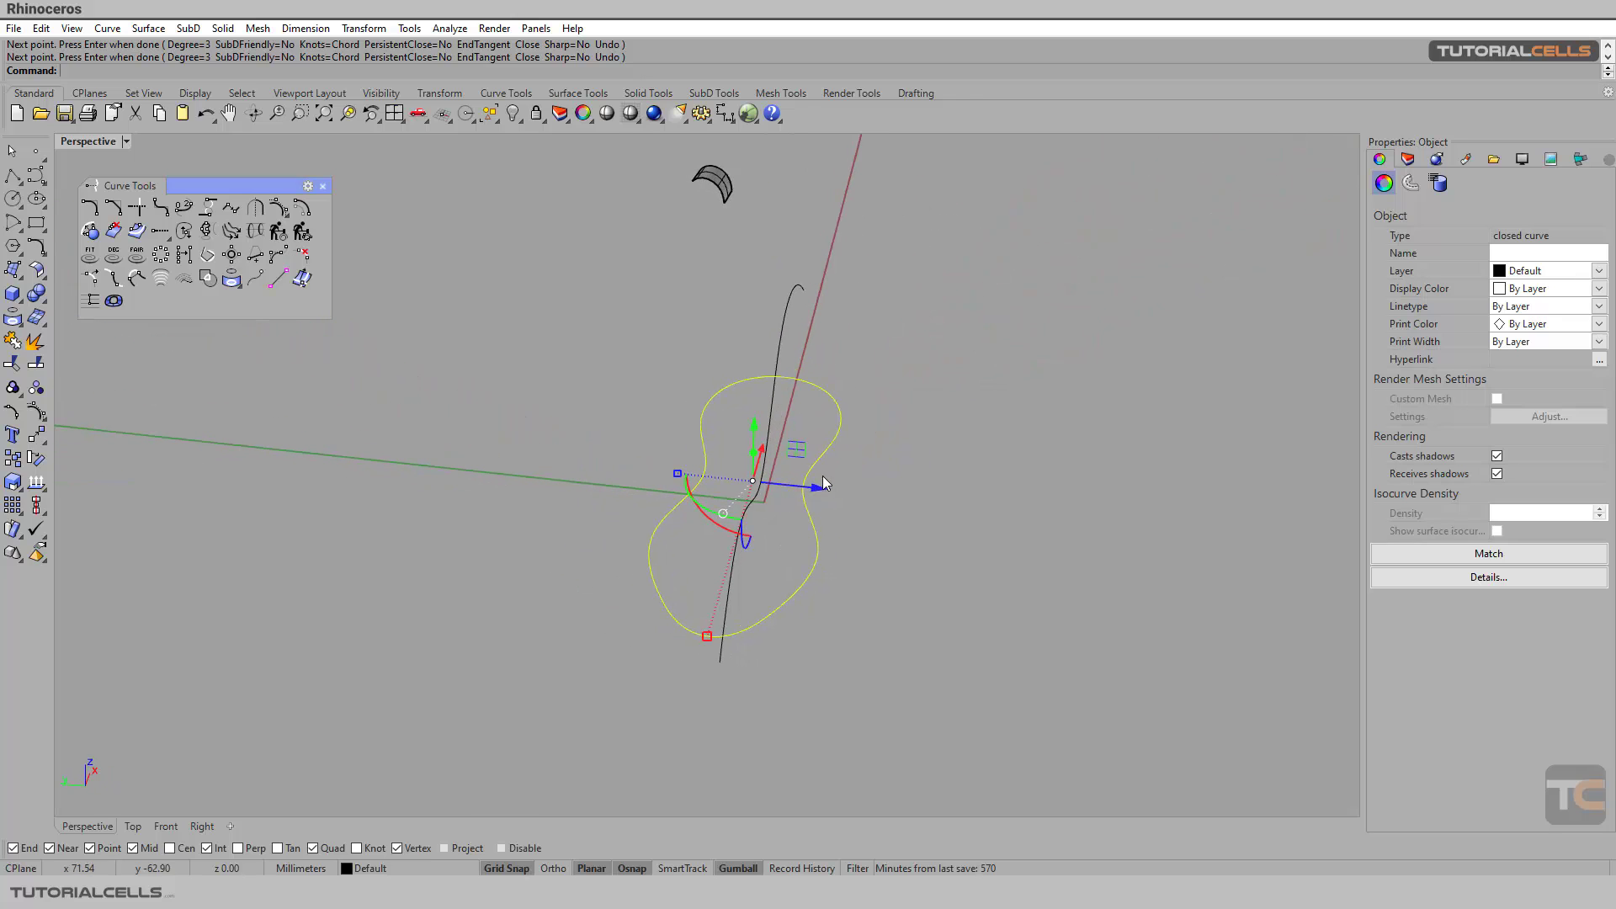
{"action": "left_click_drag", "start_coordinate": [821, 481], "coordinate": [883, 492]}
{"action": "left_click", "coordinate": [890, 493]}
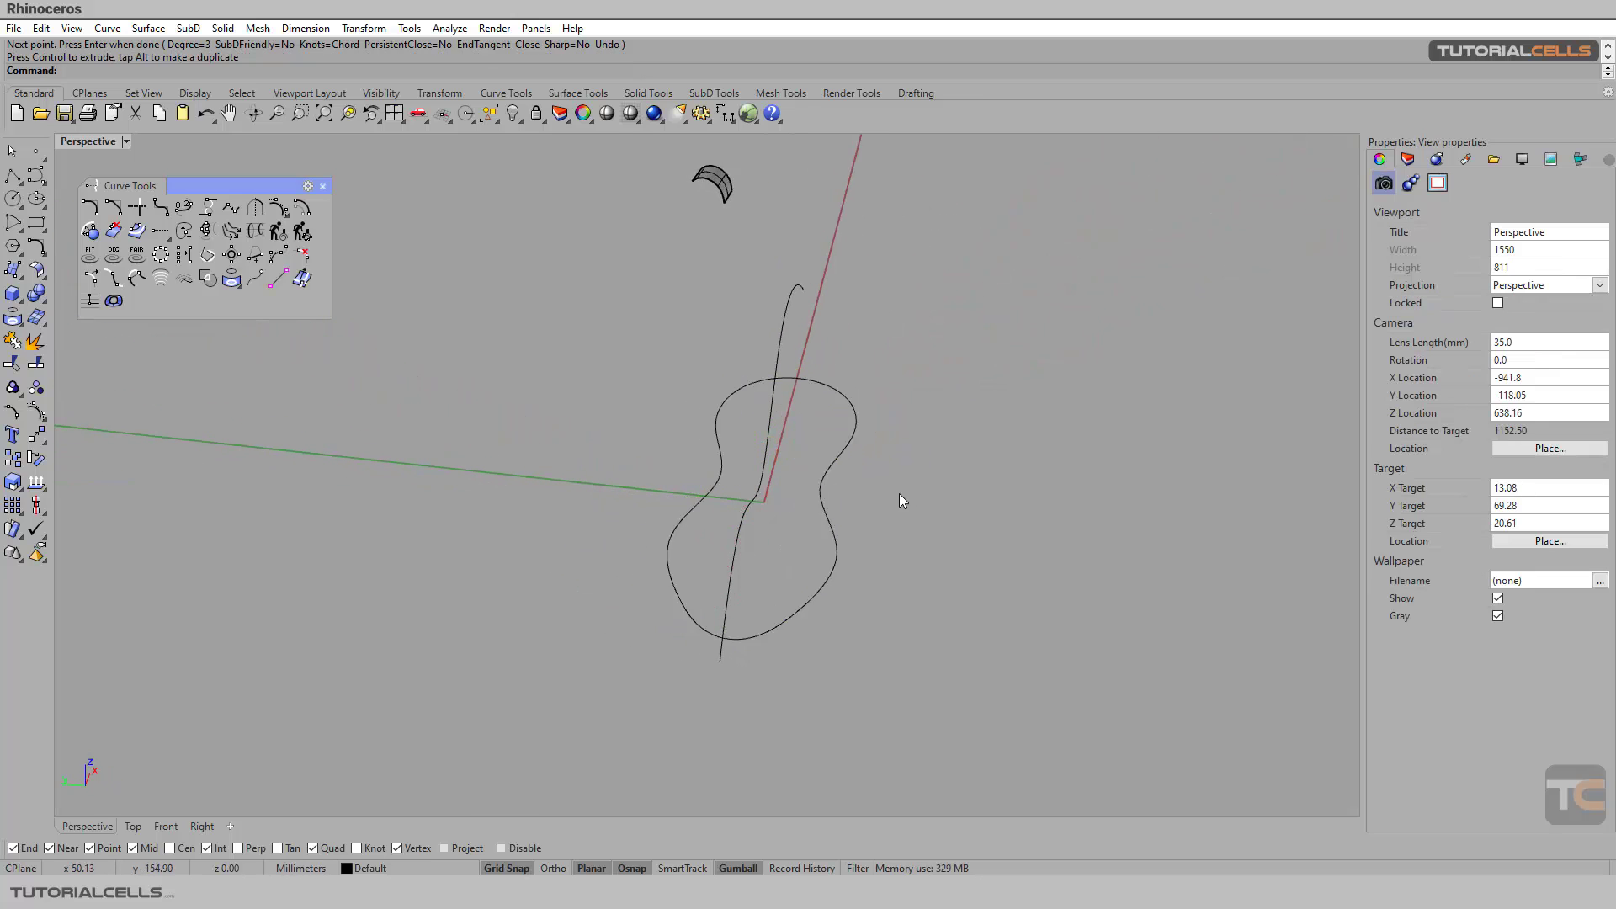
Scale the open wavy curve down uniformly until it is about as long as the closed outline.
{"action": "right_click_drag", "start_coordinate": [899, 493], "coordinate": [836, 508]}
{"action": "left_click", "coordinate": [837, 508]}
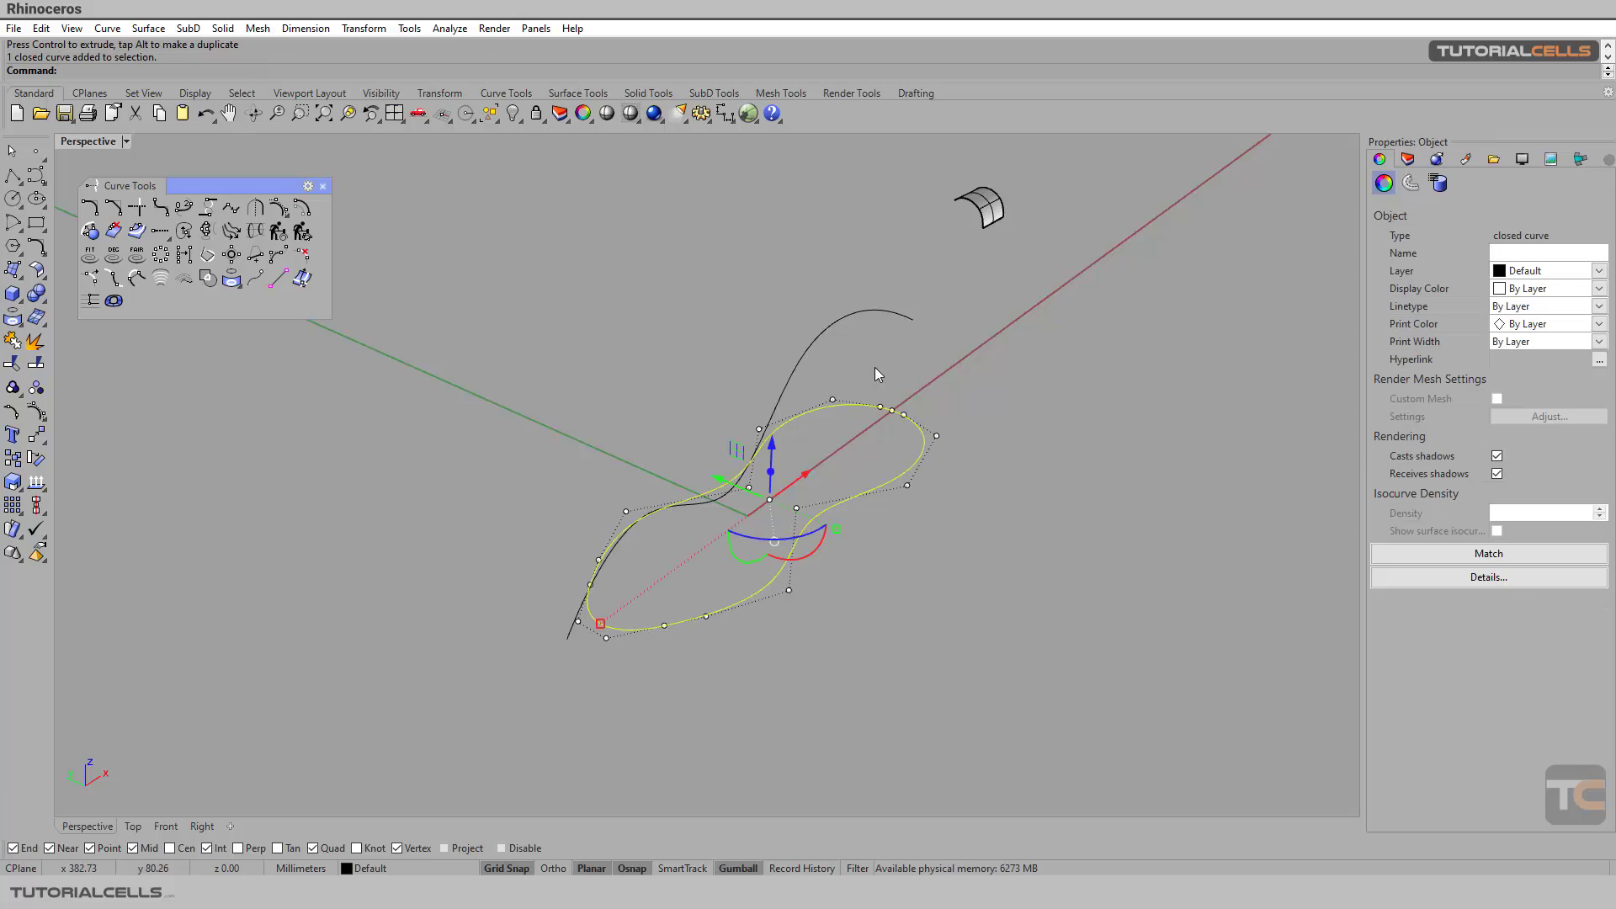
{"action": "left_click", "coordinate": [489, 585]}
{"action": "right_click_drag", "start_coordinate": [491, 587], "coordinate": [714, 456]}
{"action": "left_click", "coordinate": [766, 431]}
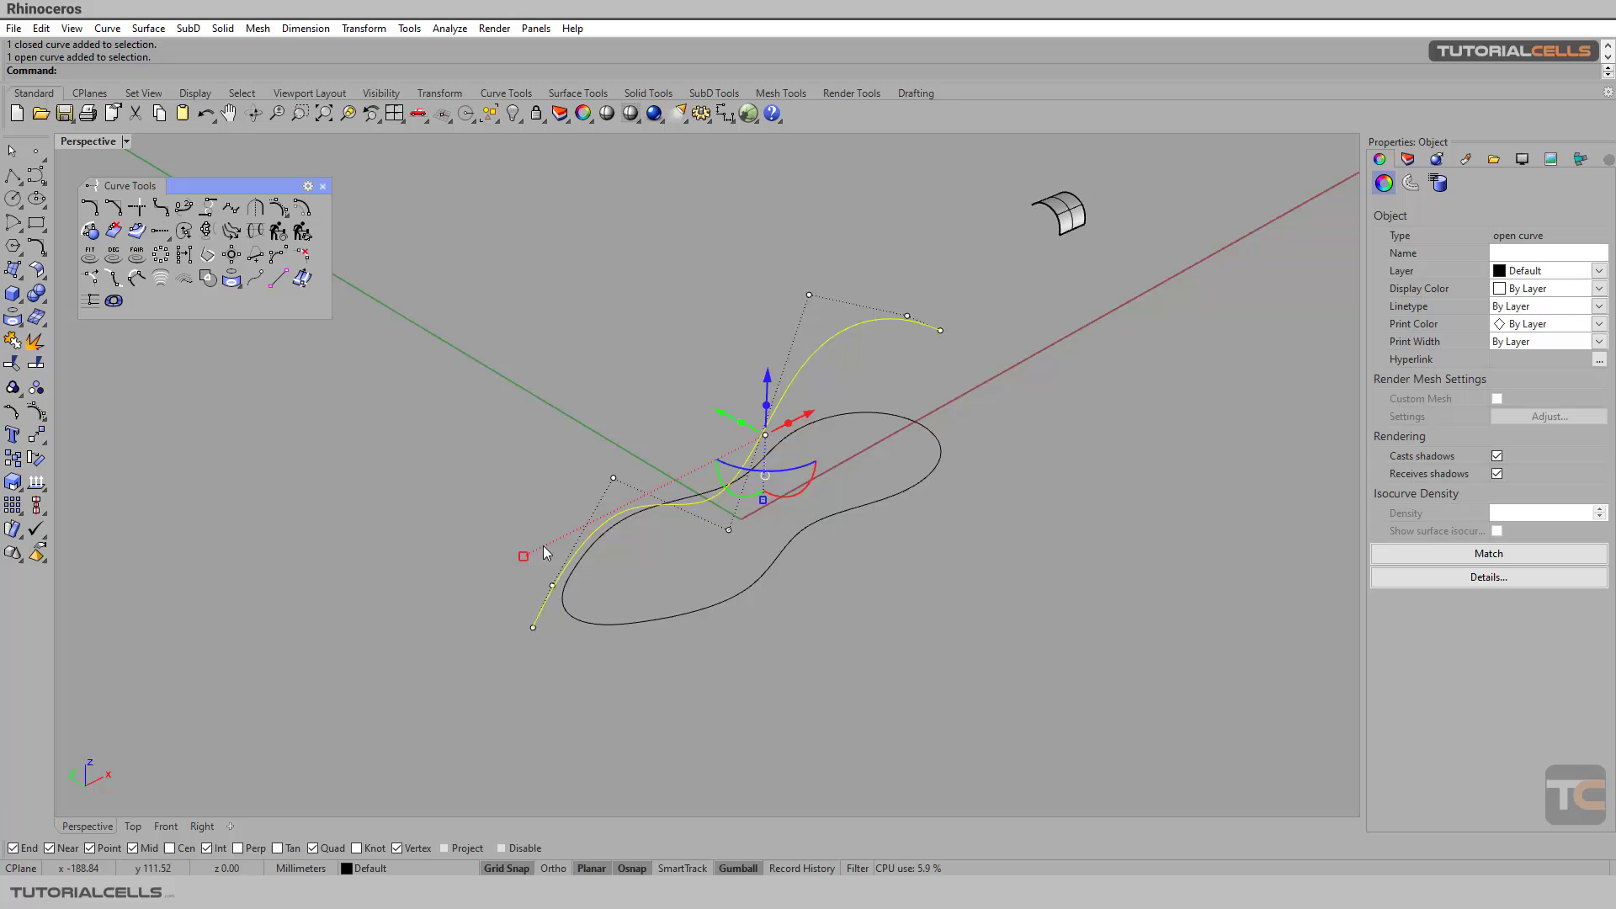
{"action": "left_click_drag", "start_coordinate": [524, 556], "coordinate": [602, 552]}
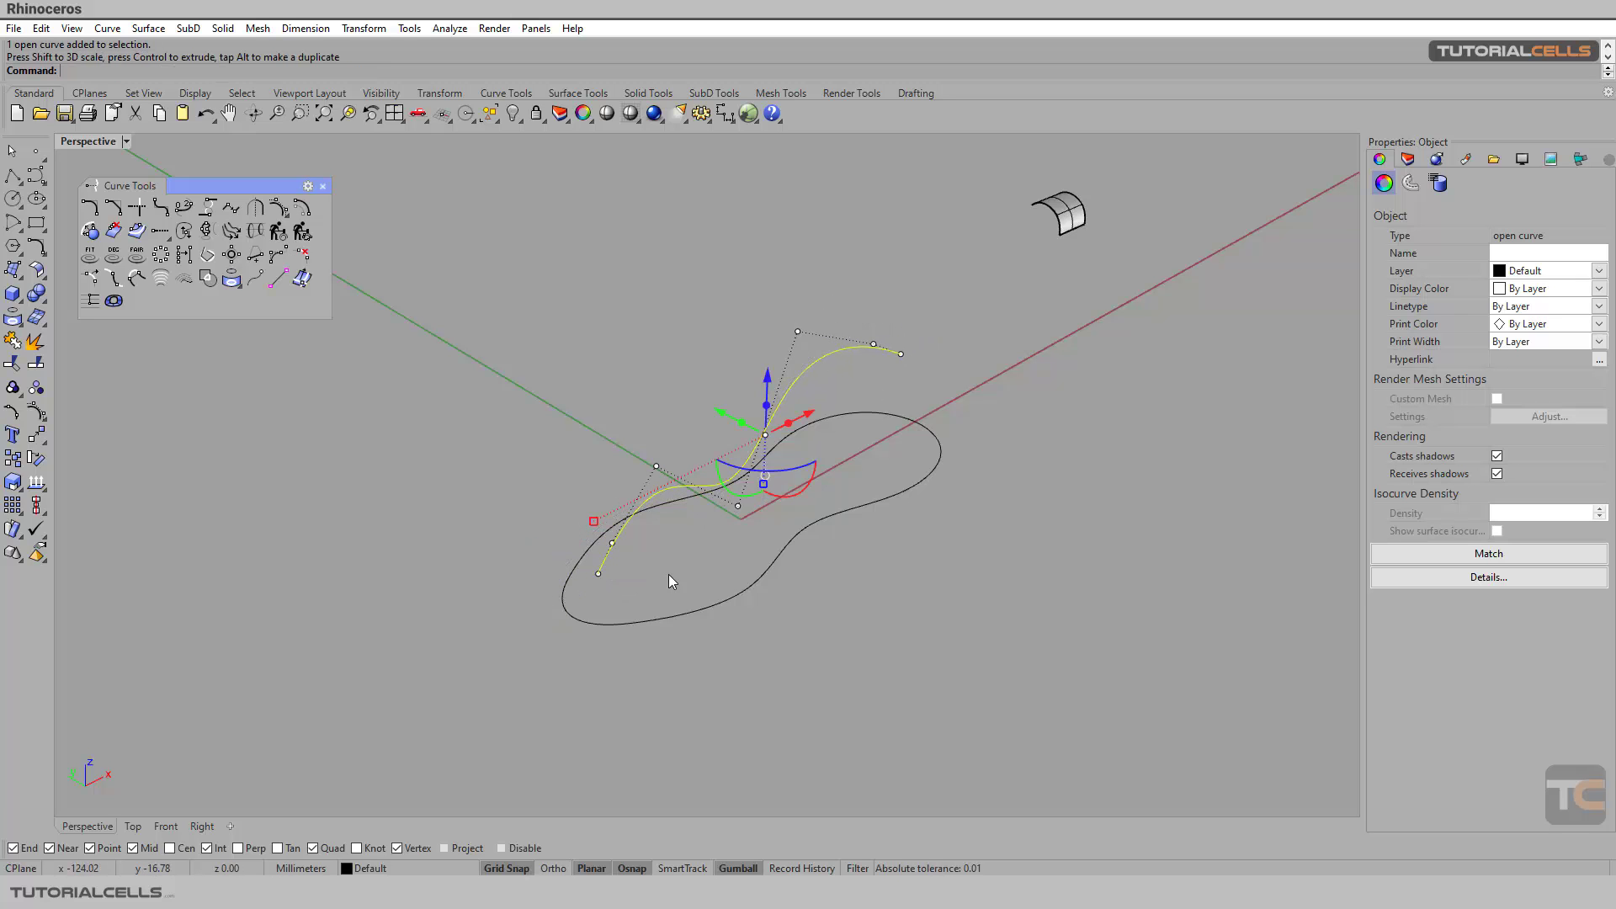
{"action": "right_click_drag", "start_coordinate": [669, 574], "coordinate": [636, 506]}
{"action": "key", "text": "Escape"}
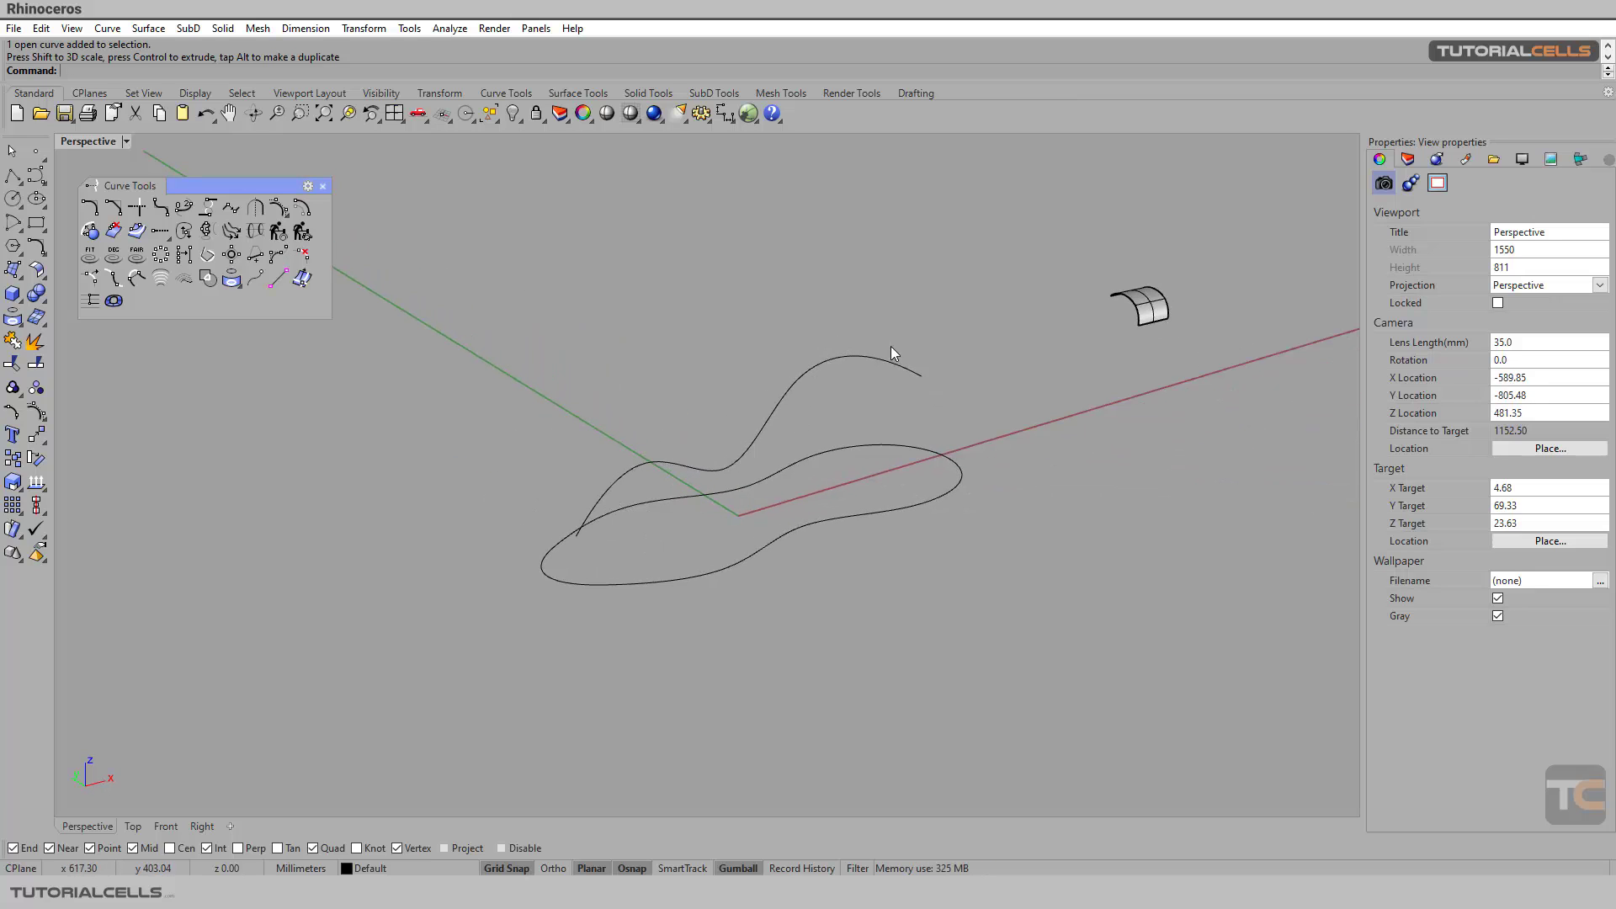
Try to combine the closed outline and the open wavy curve with Curve from 2 Views, and undo it after inspection.
{"action": "right_click_drag", "start_coordinate": [917, 382], "coordinate": [865, 395]}
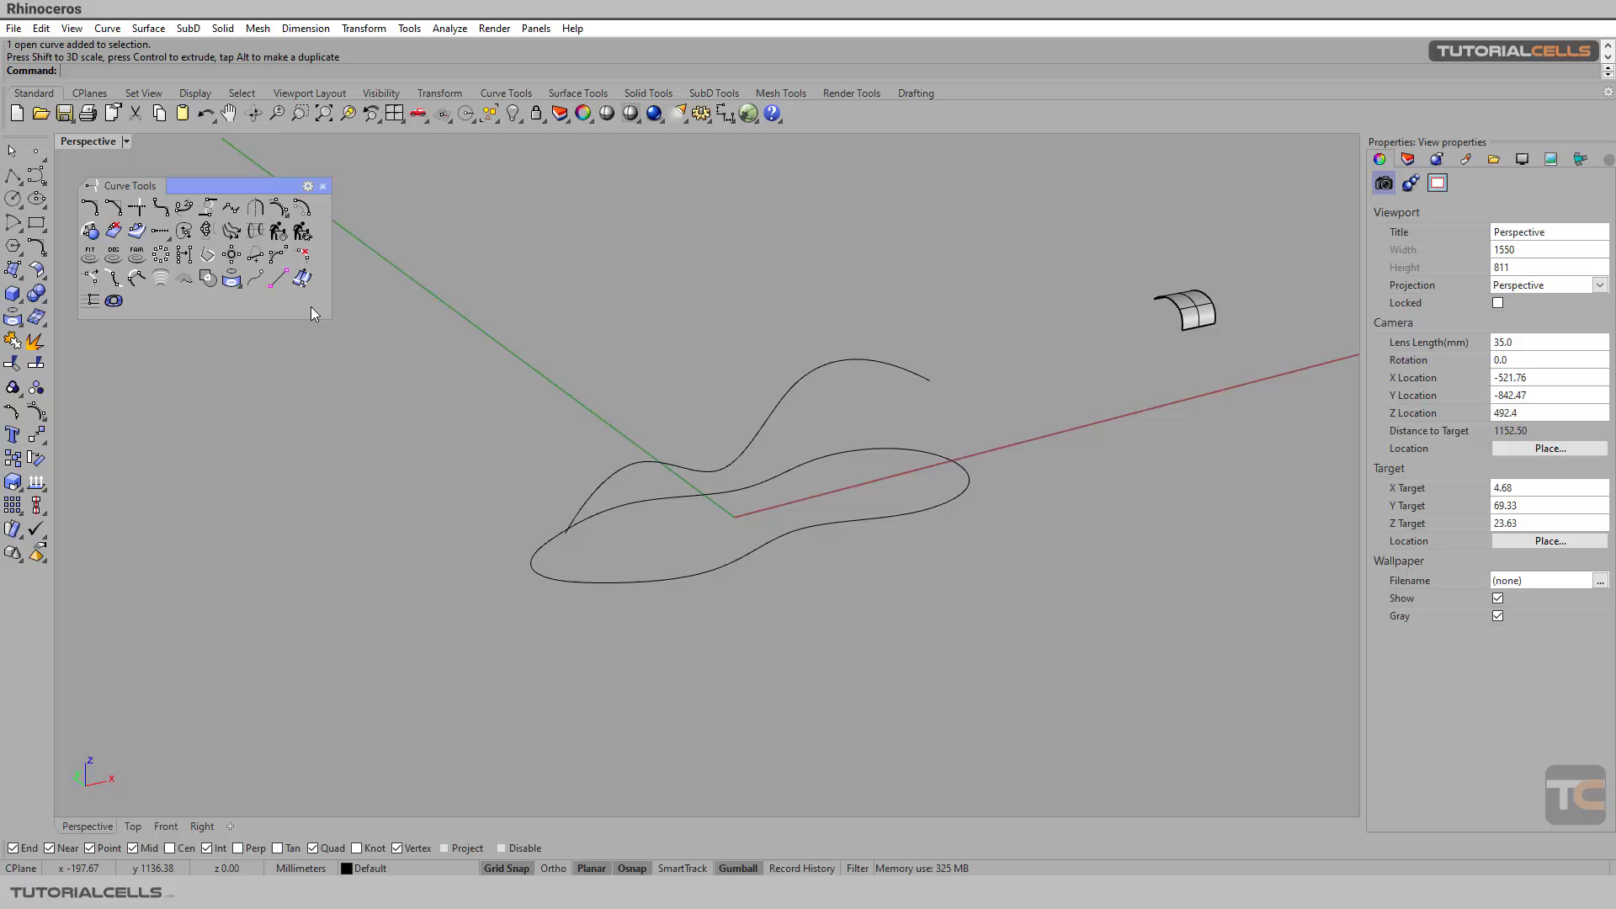
{"action": "left_click", "coordinate": [208, 236]}
{"action": "right_click_drag", "start_coordinate": [660, 598], "coordinate": [688, 614]}
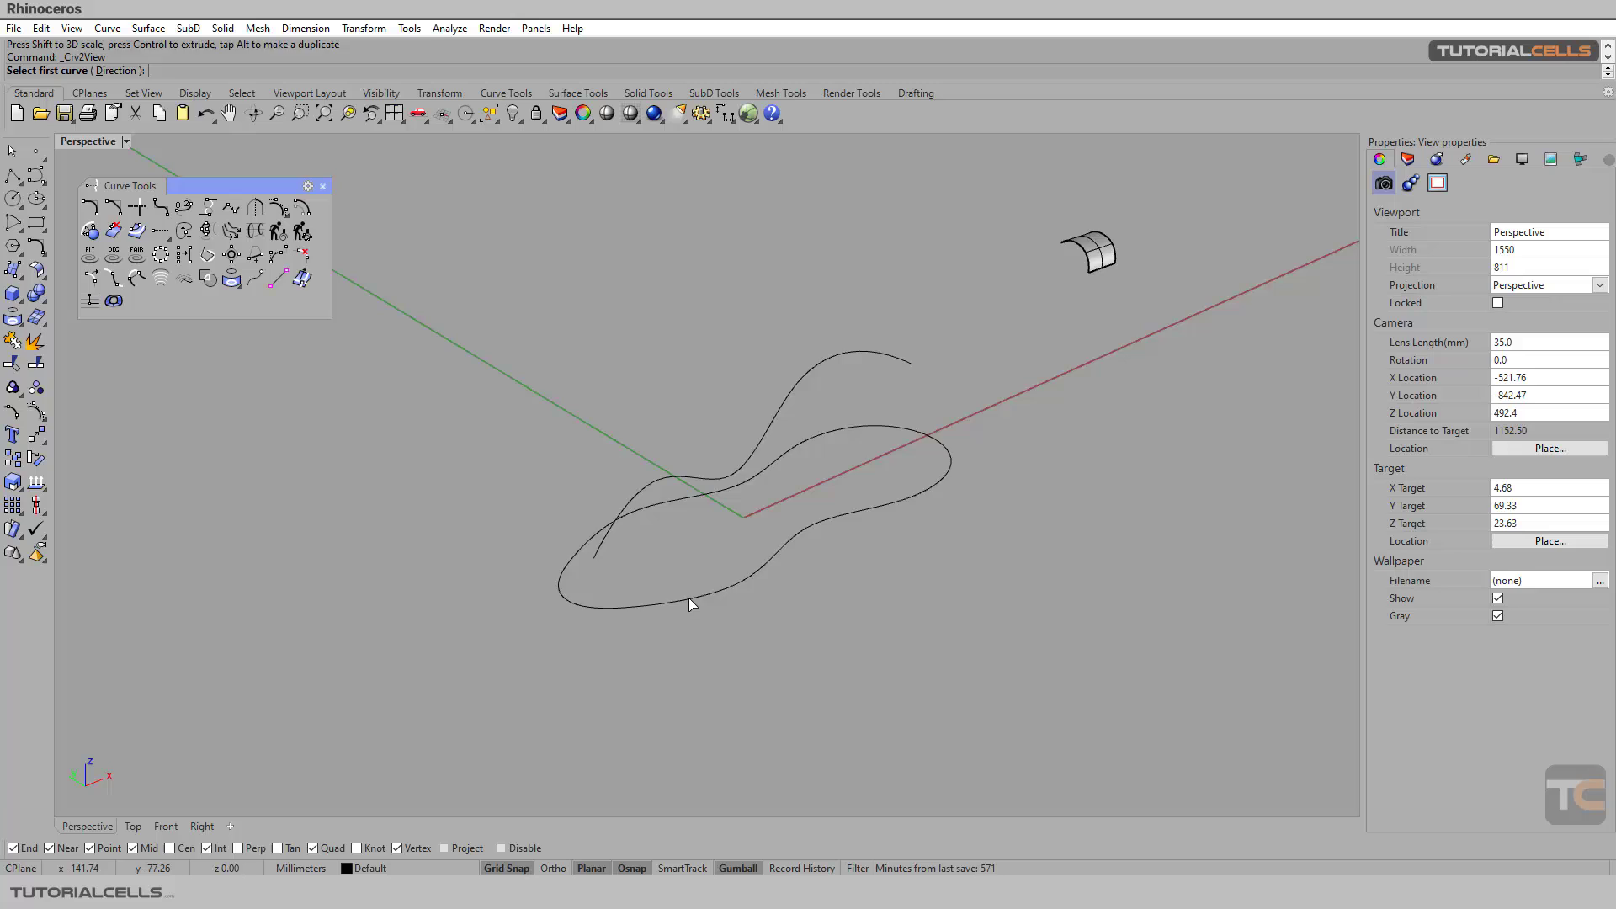
{"action": "left_click", "coordinate": [688, 600]}
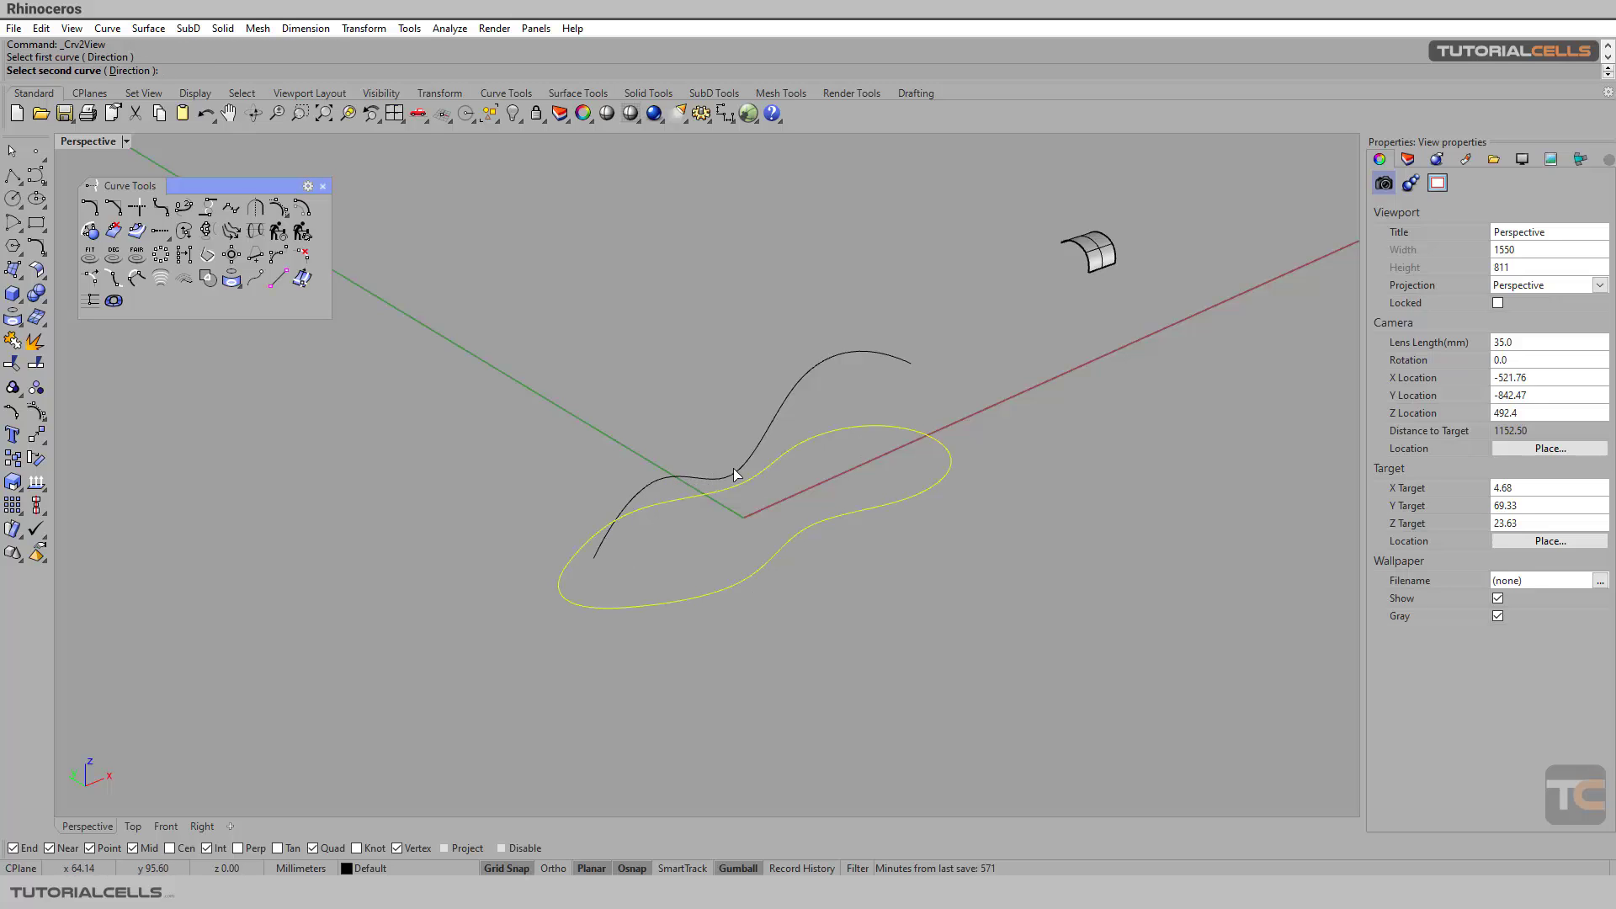
{"action": "left_click", "coordinate": [887, 352]}
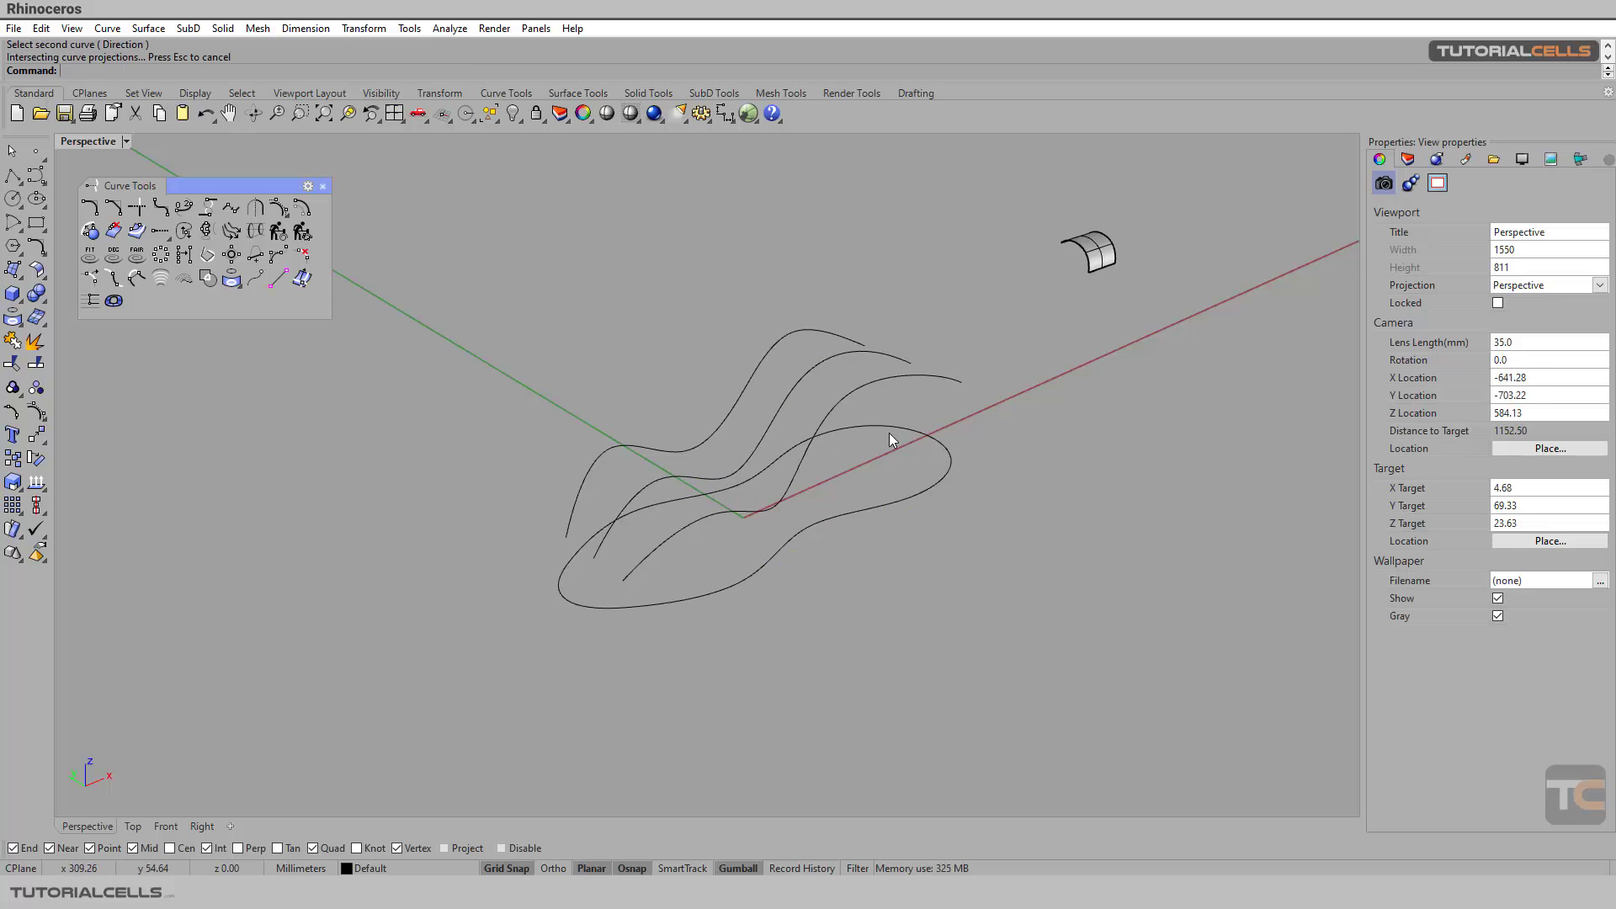
{"action": "right_click_drag", "start_coordinate": [887, 435], "coordinate": [826, 439]}
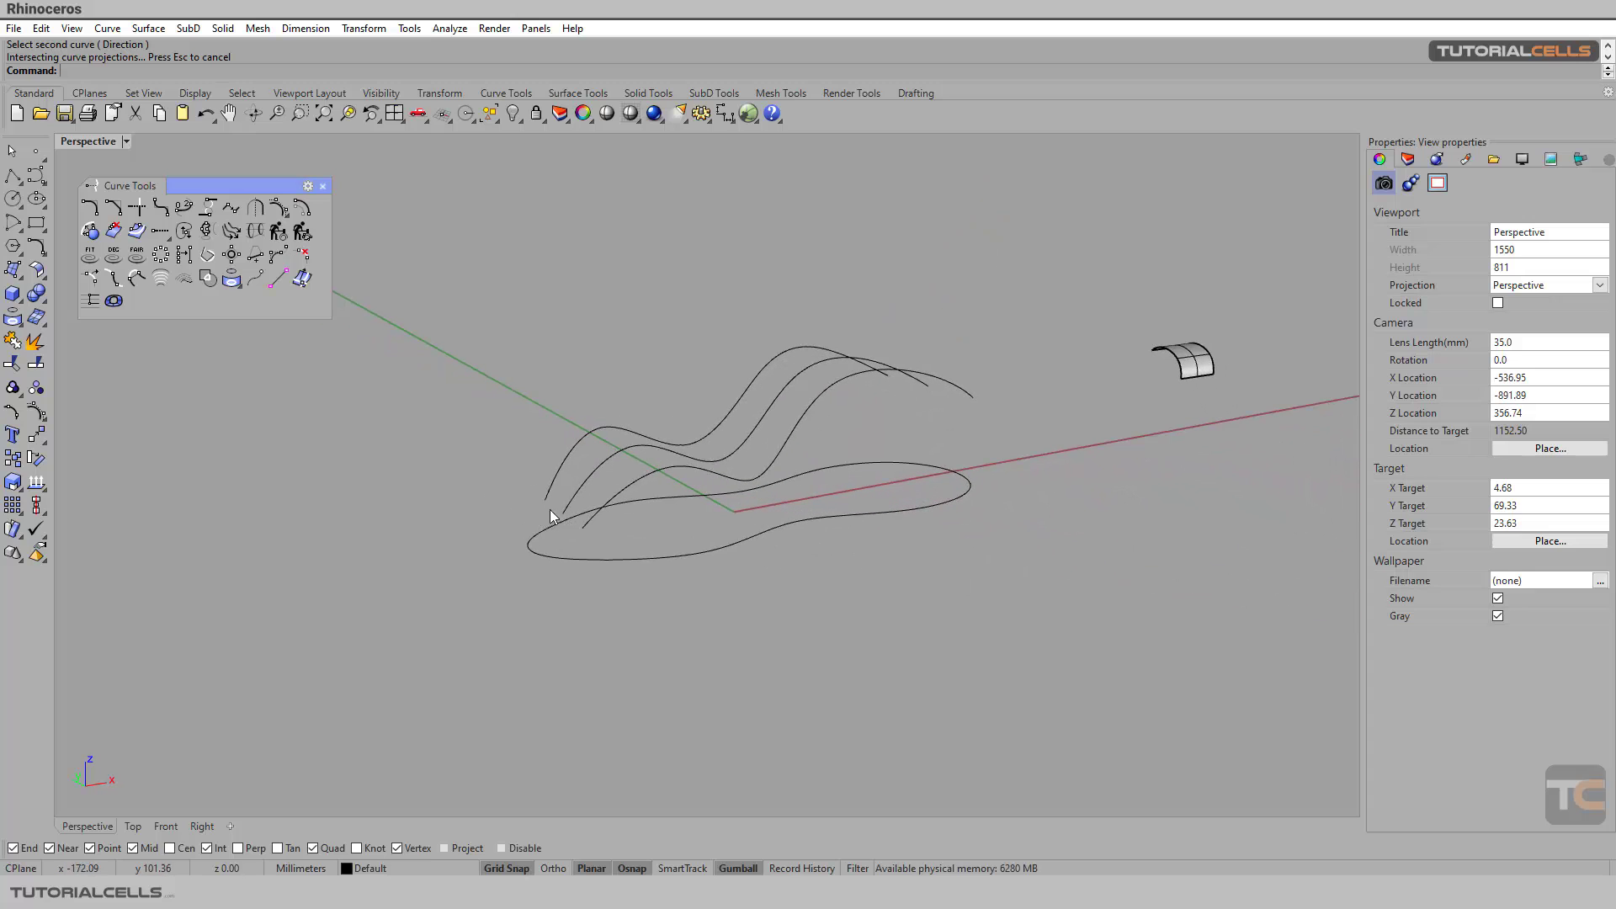
{"action": "right_click_drag", "start_coordinate": [566, 528], "coordinate": [549, 532]}
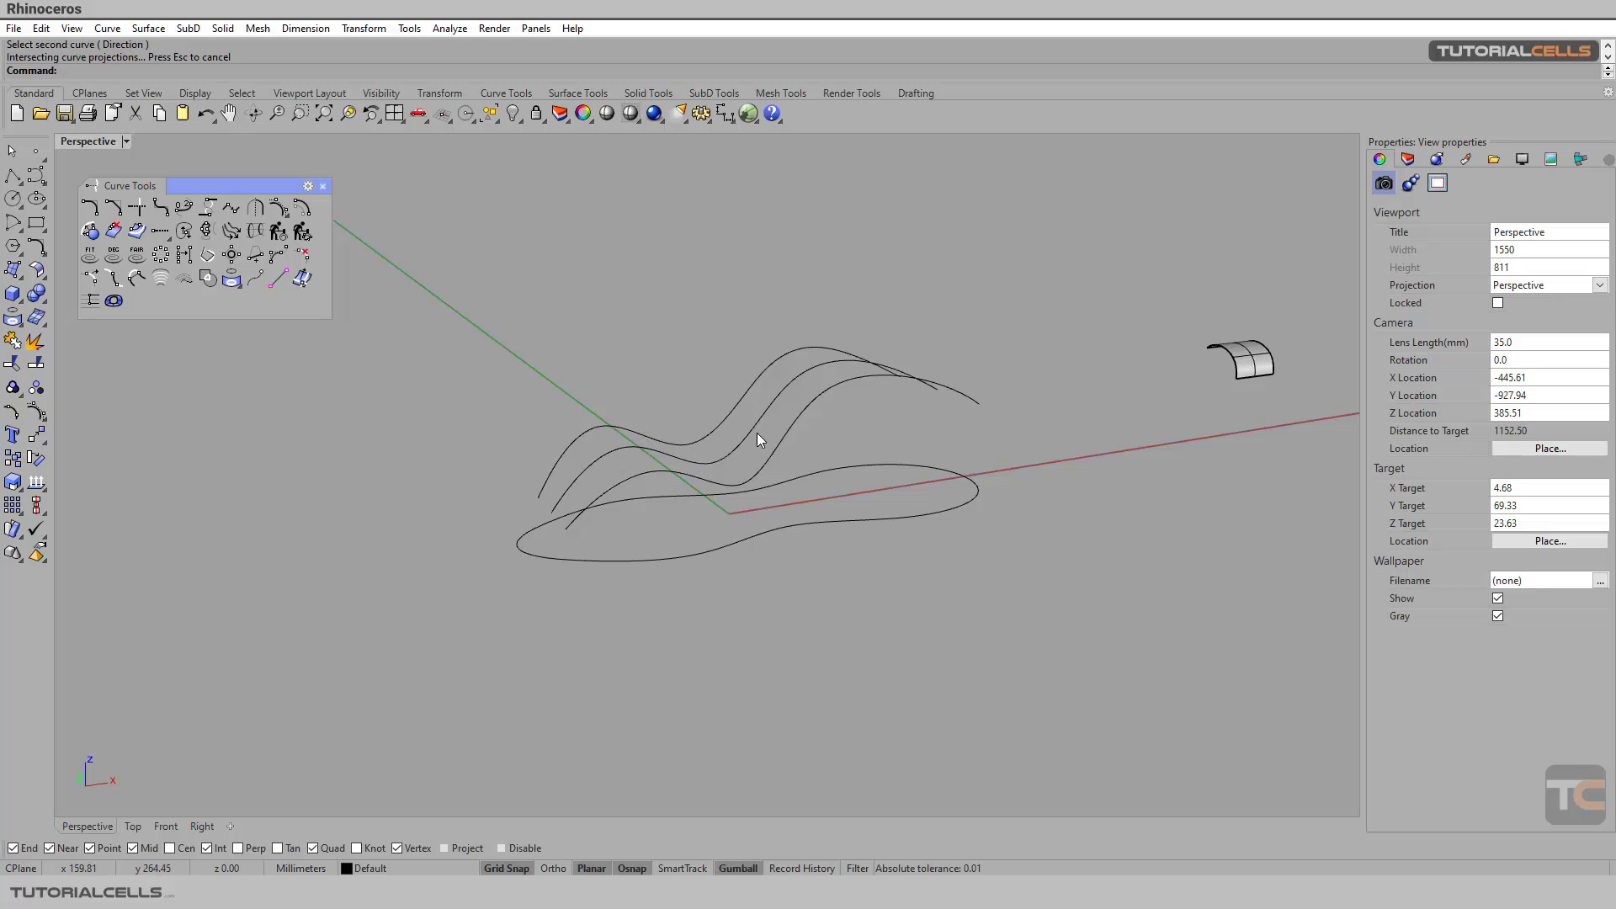
{"action": "right_click_drag", "start_coordinate": [858, 375], "coordinate": [897, 425]}
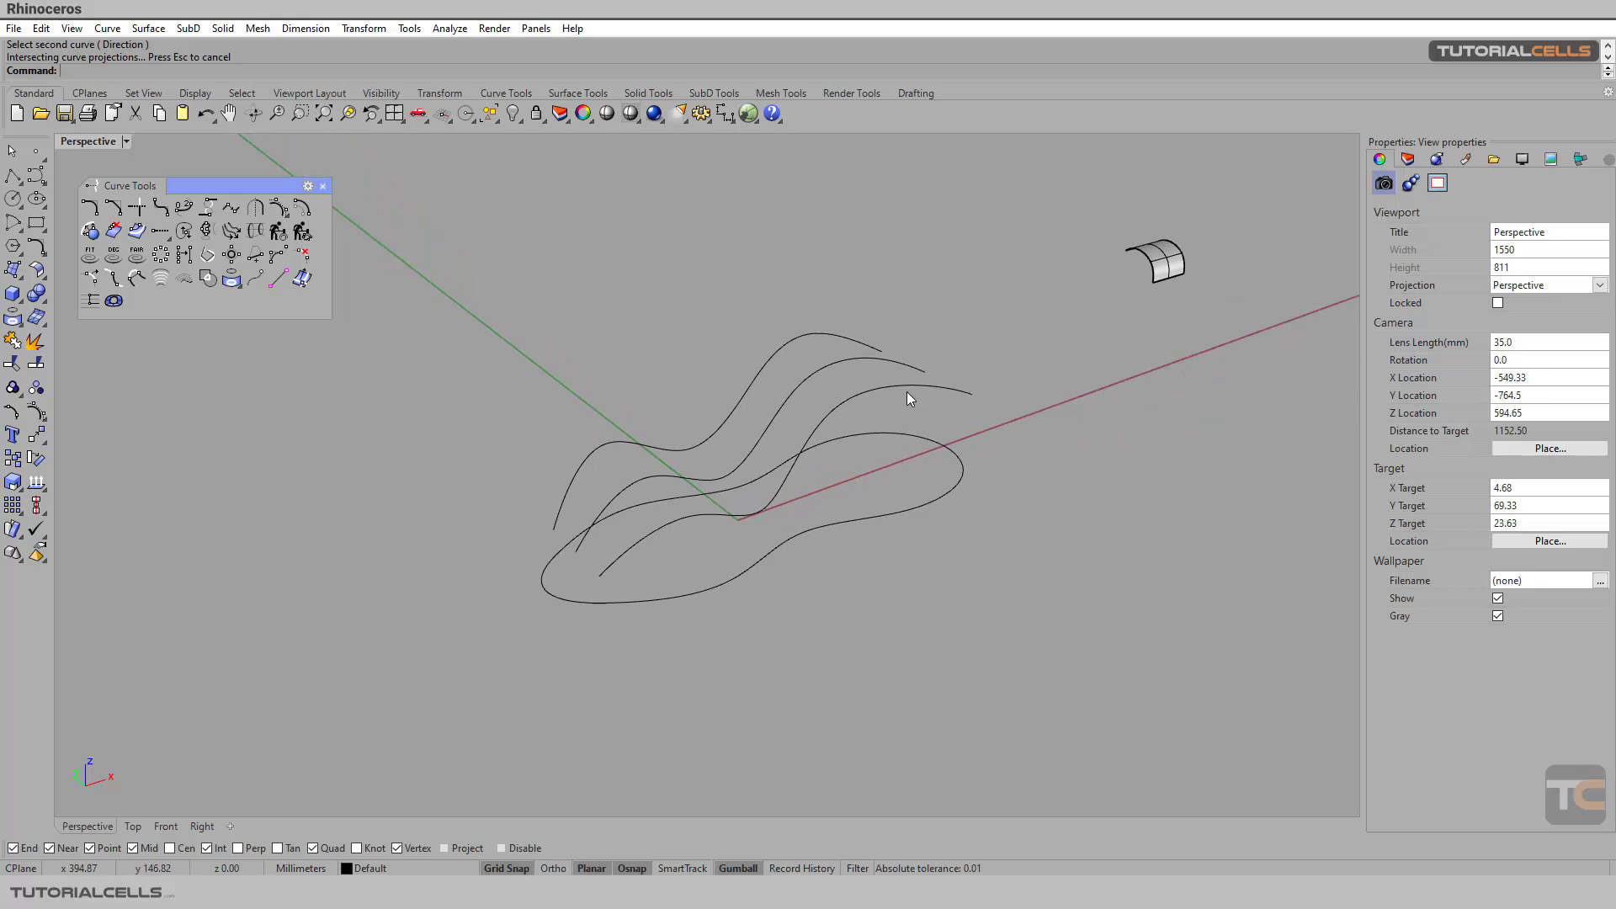
{"action": "key", "text": "ctrl+z"}
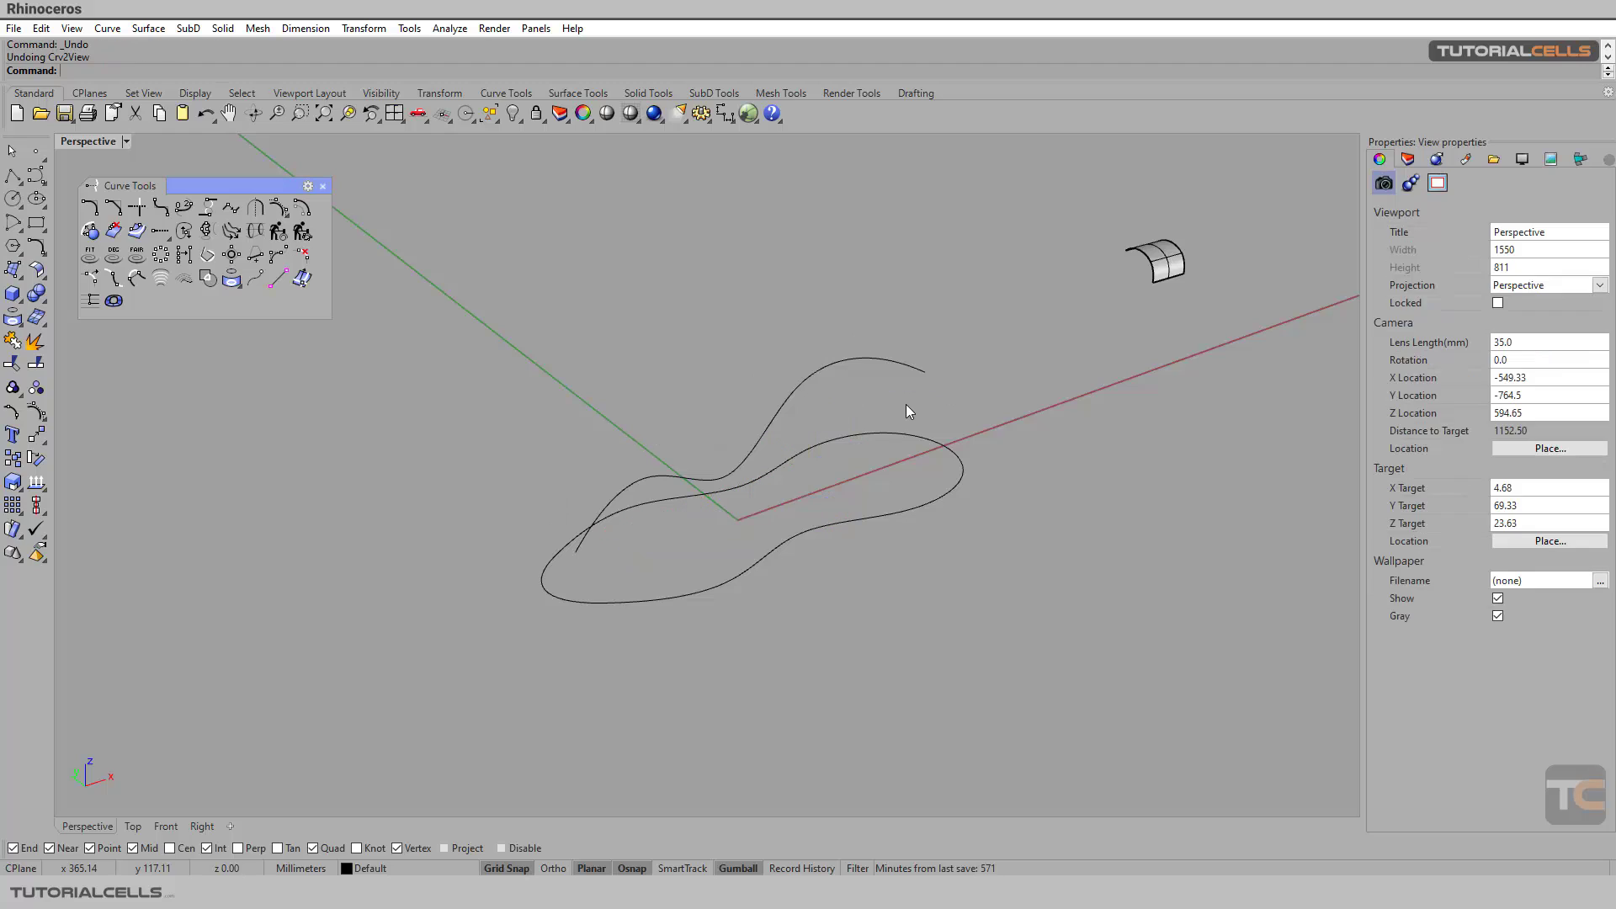
Scale the open wavy curve up slightly so that its length comes closer to that of the closed outline.
{"action": "left_click", "coordinate": [814, 378]}
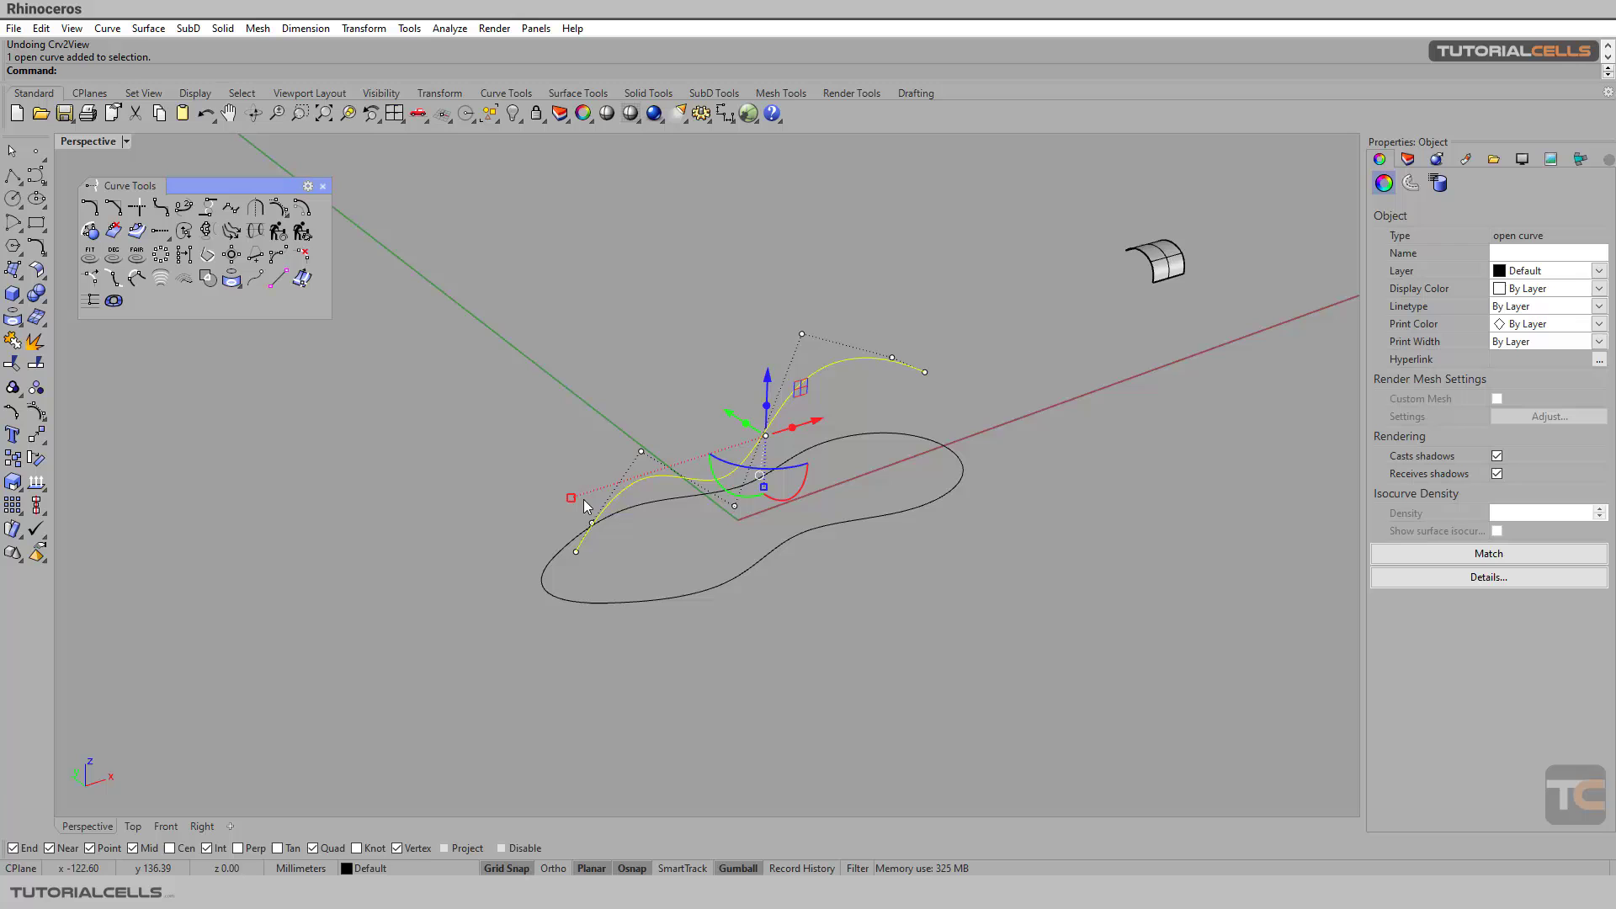
{"action": "right_click_drag", "start_coordinate": [549, 505], "coordinate": [547, 419]}
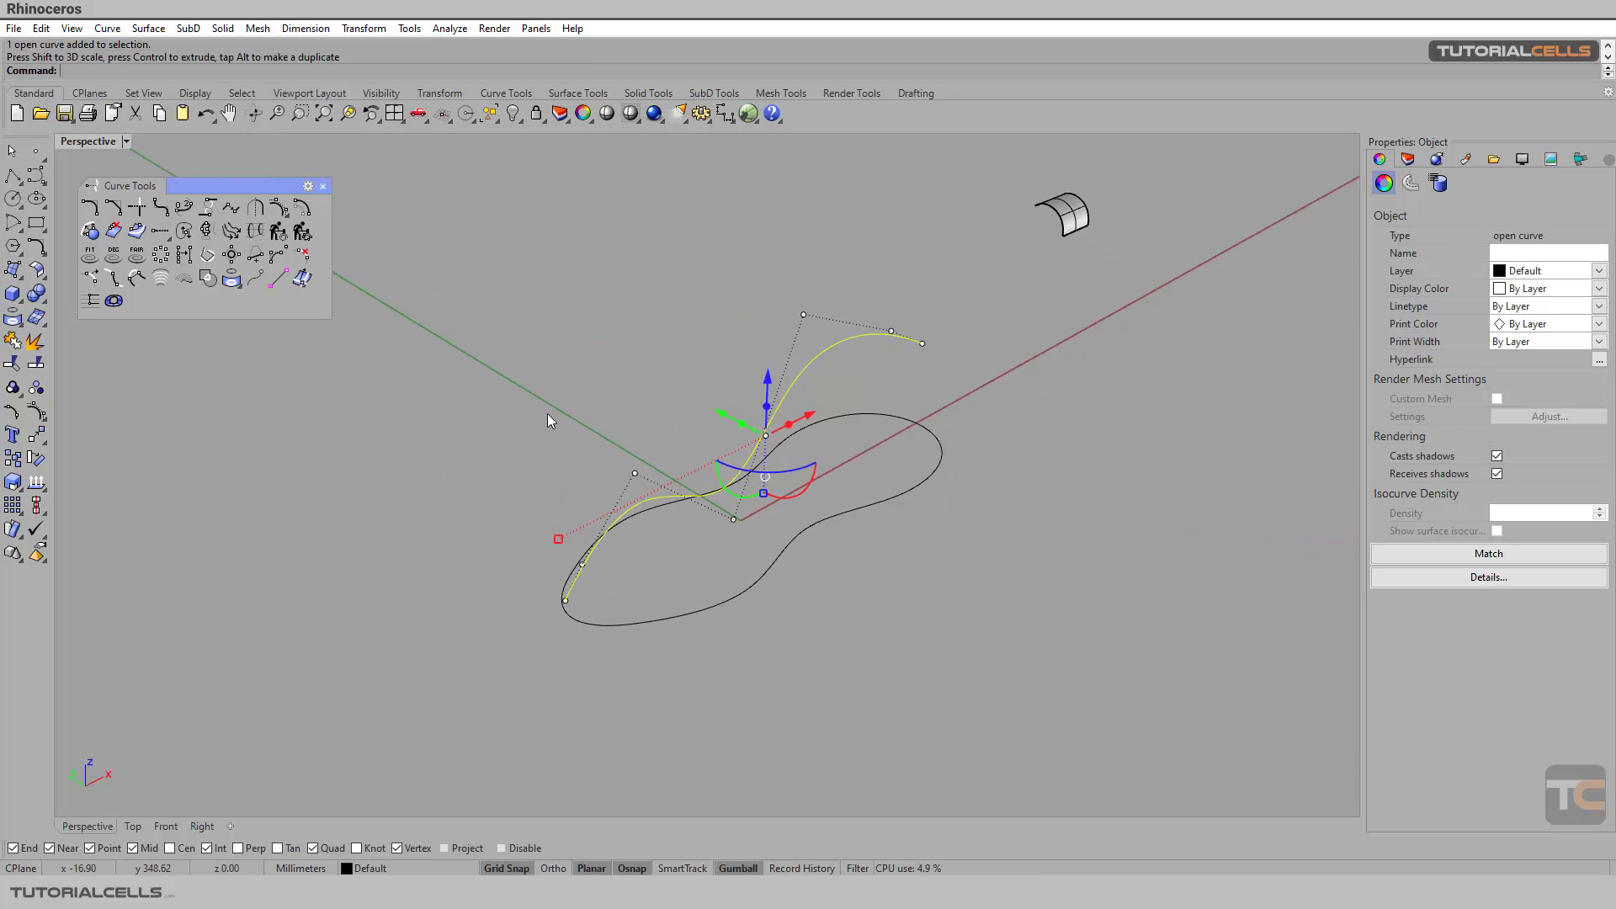
{"action": "key", "text": "Escape"}
Try Curve from 2 Views again on the closed outline and the enlarged wavy curve, and undo it.
{"action": "left_click", "coordinate": [217, 258]}
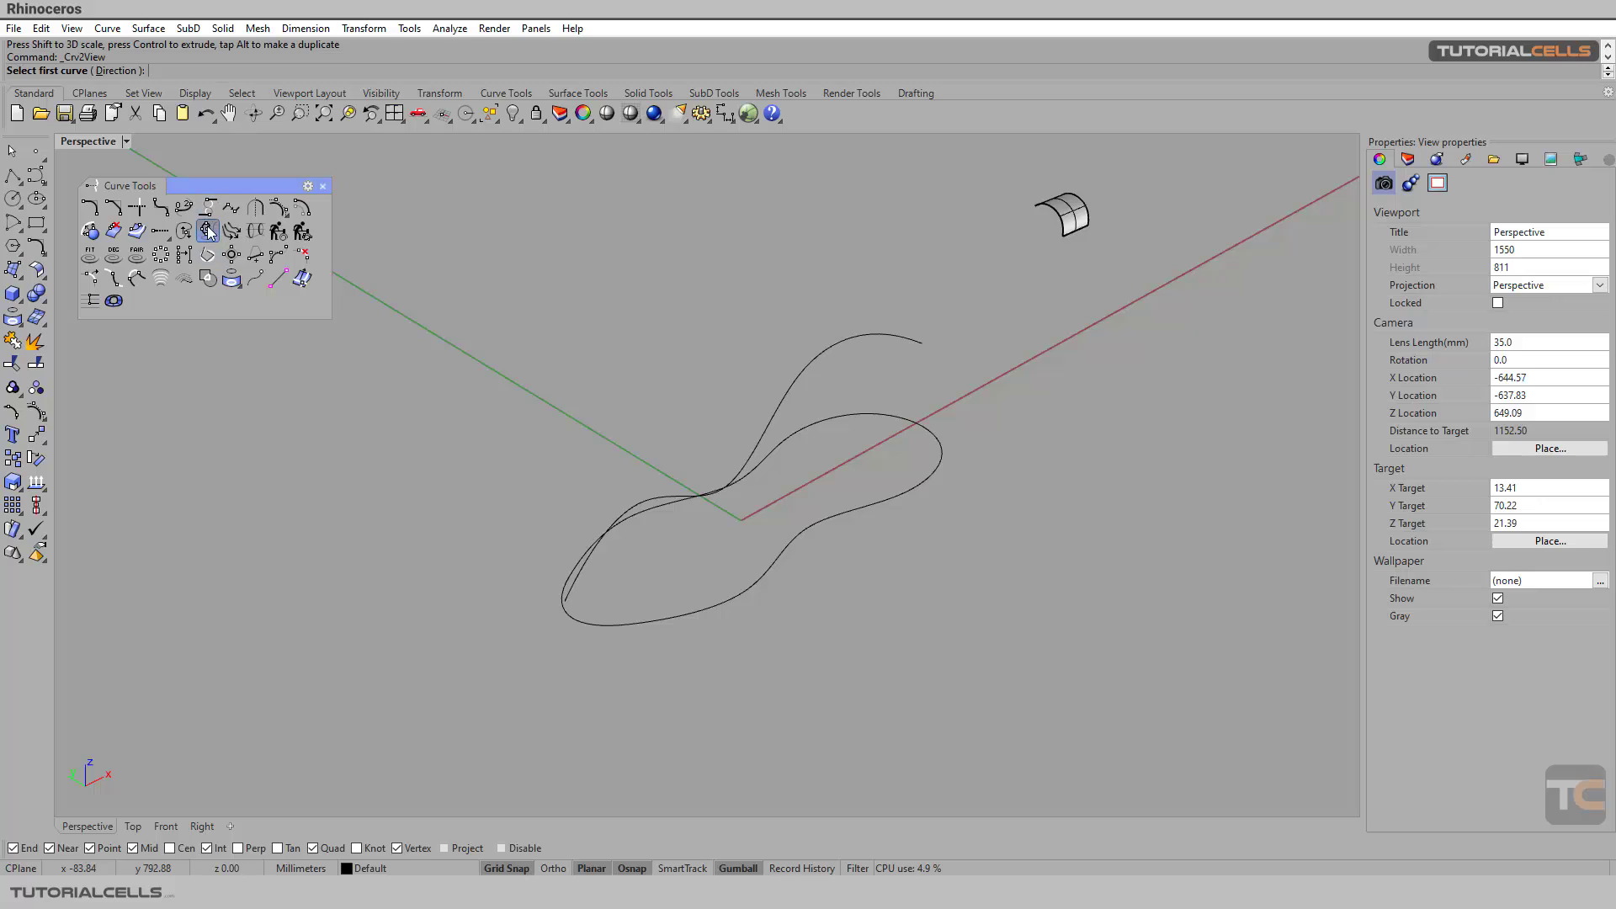
{"action": "left_click", "coordinate": [716, 617]}
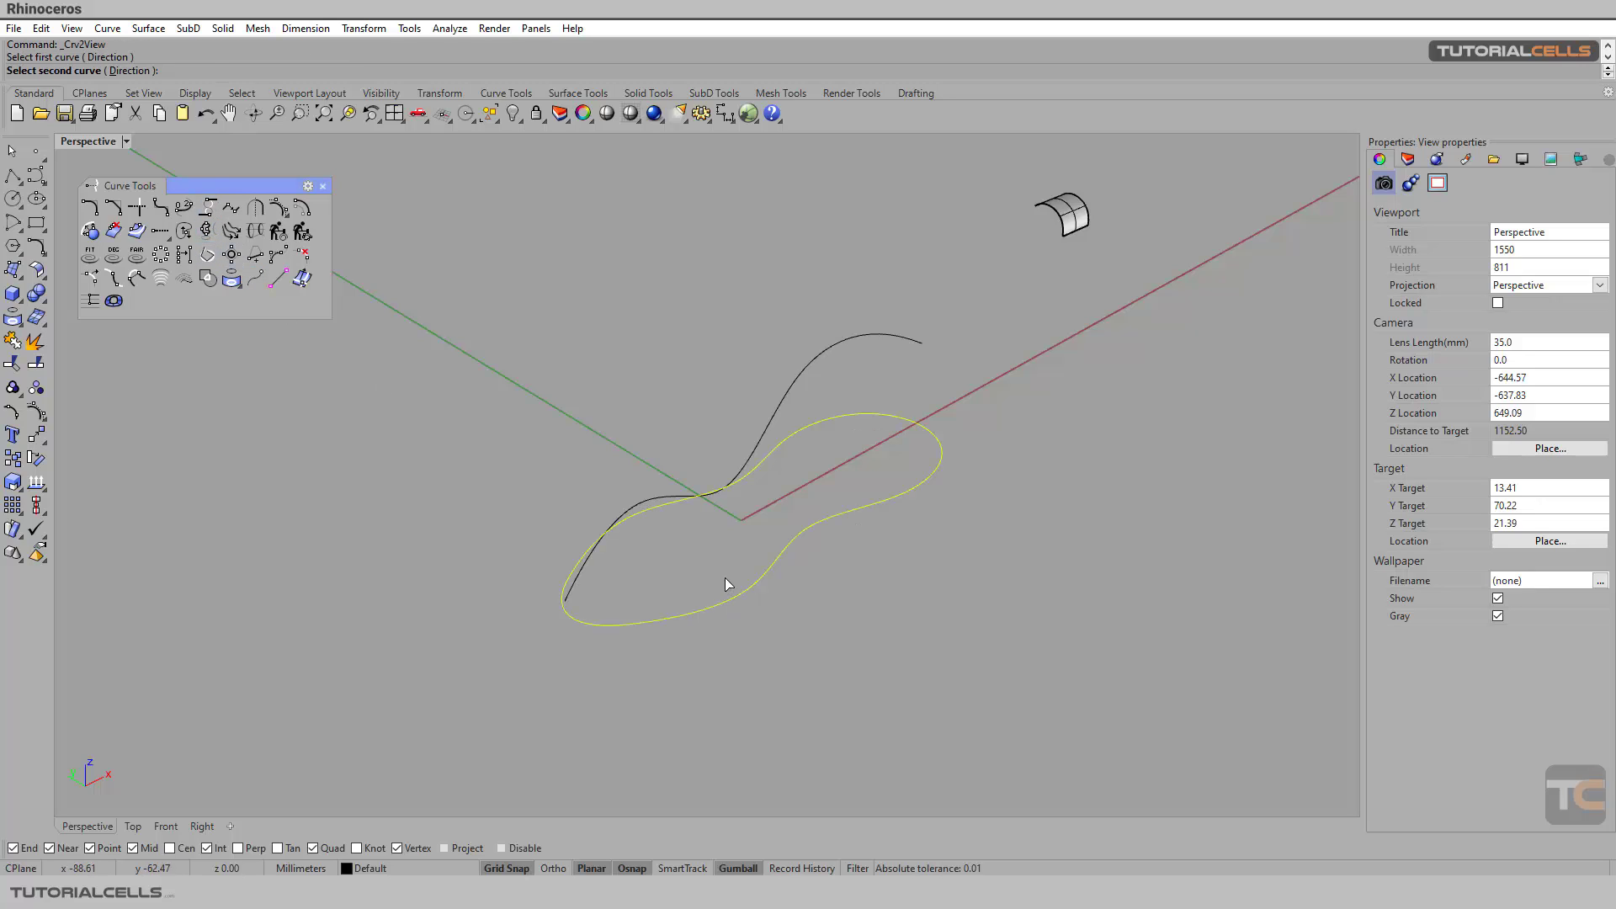
{"action": "right_click_drag", "start_coordinate": [726, 580], "coordinate": [737, 548]}
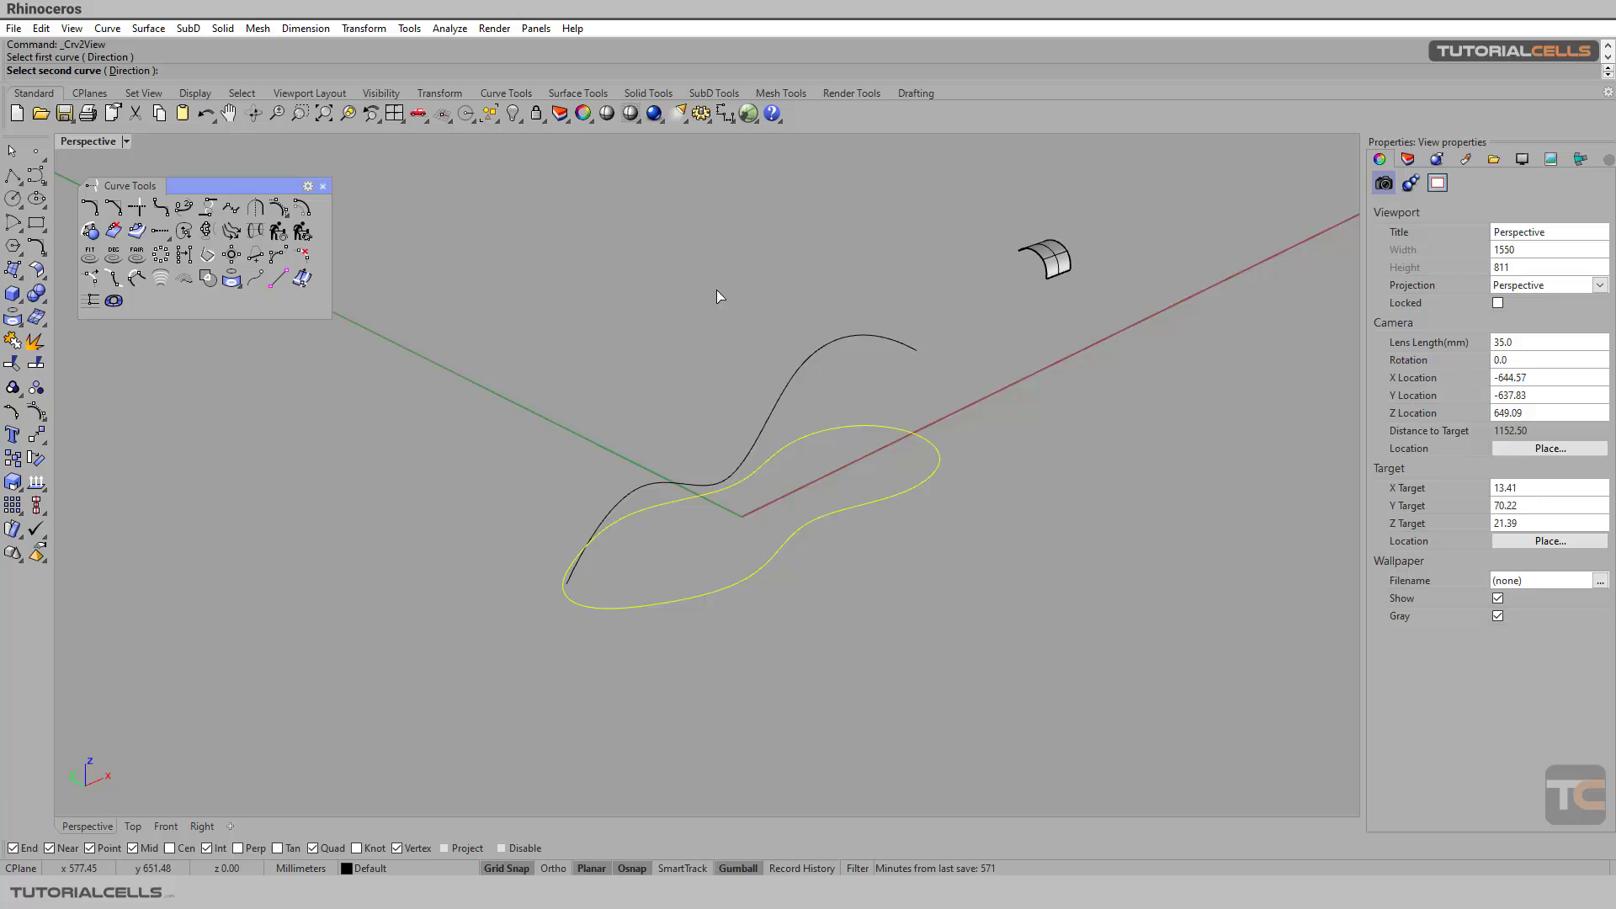
{"action": "left_click", "coordinate": [808, 353]}
{"action": "right_click_drag", "start_coordinate": [836, 417], "coordinate": [760, 433]}
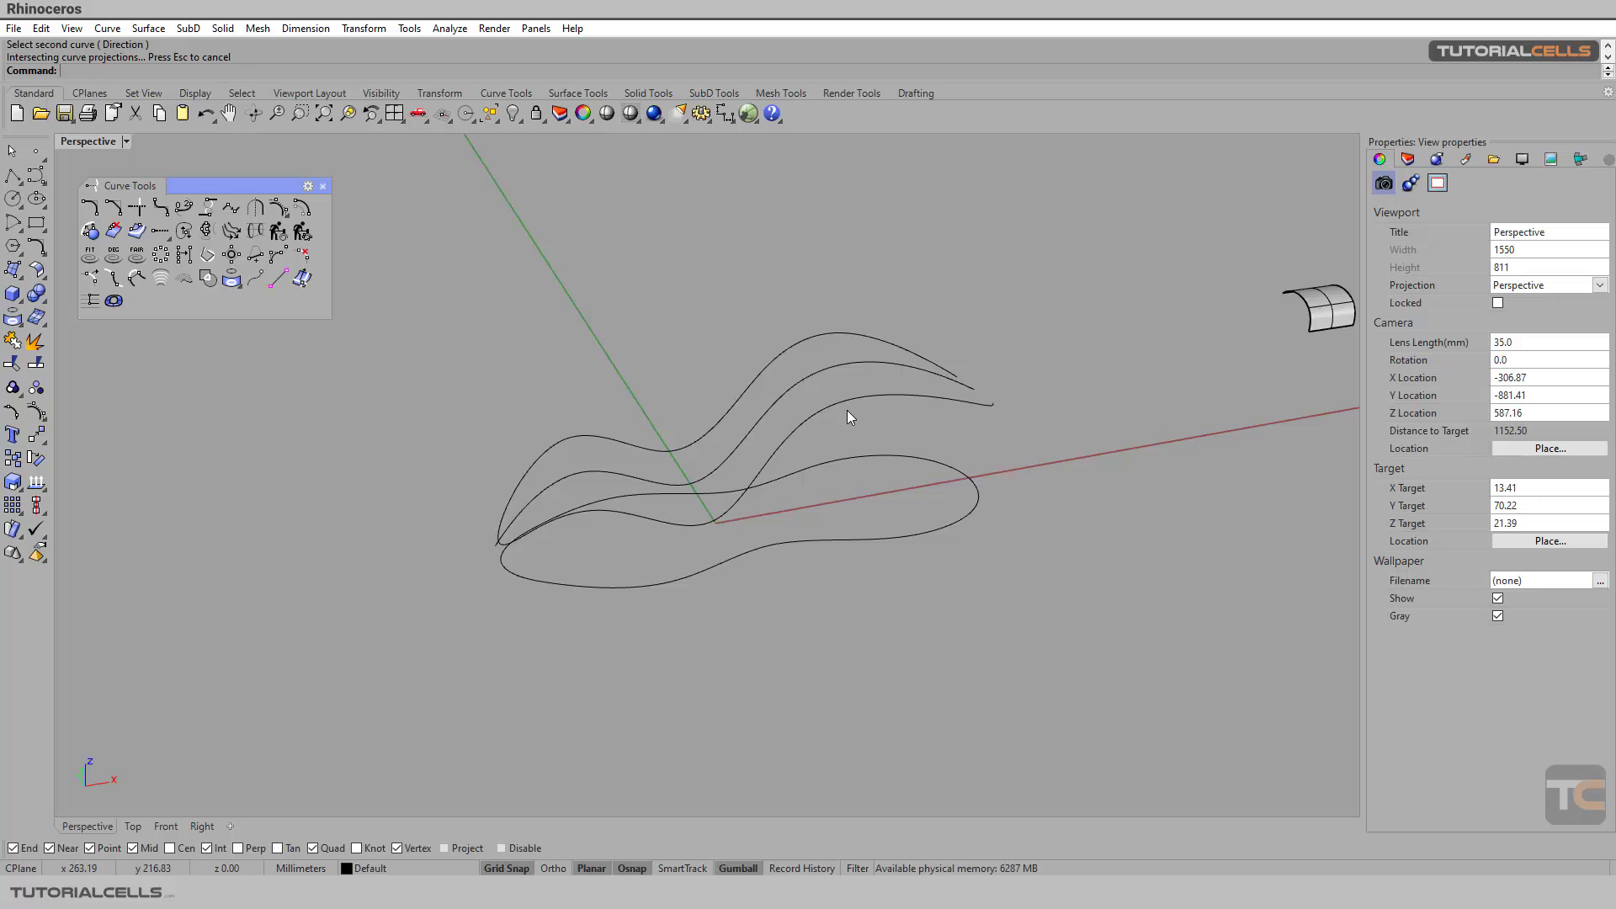
{"action": "key", "text": "ctrl+z"}
Scale the open wavy curve up a little more and shift it slightly along X so it overhangs both ends of the outline.
{"action": "left_click", "coordinate": [865, 365]}
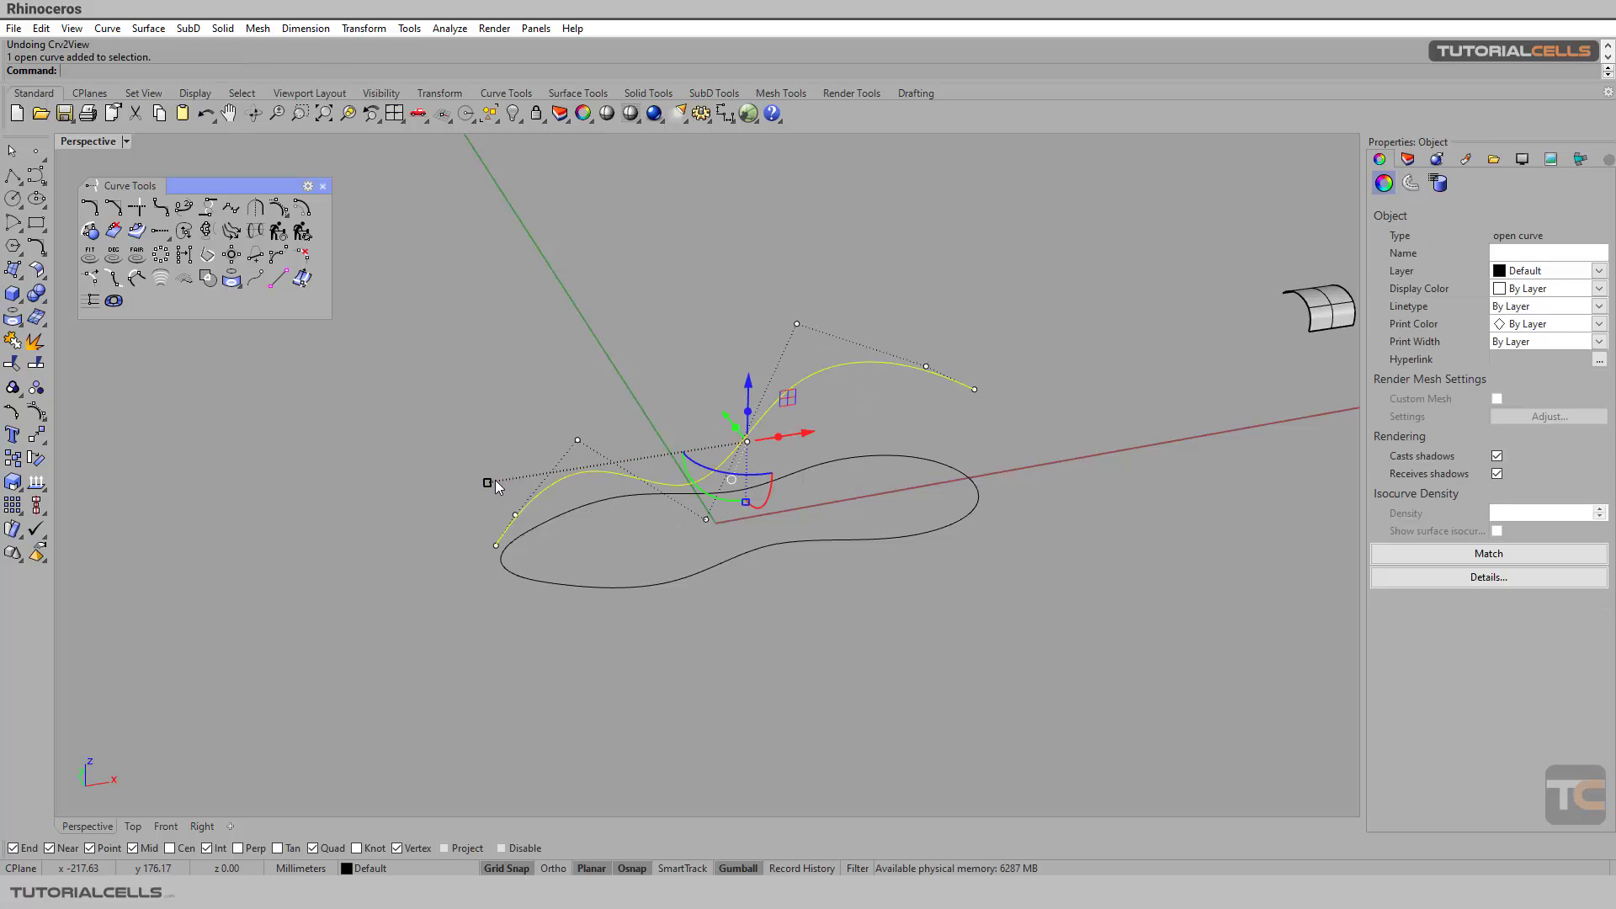
{"action": "left_click_drag", "start_coordinate": [493, 483], "coordinate": [477, 484]}
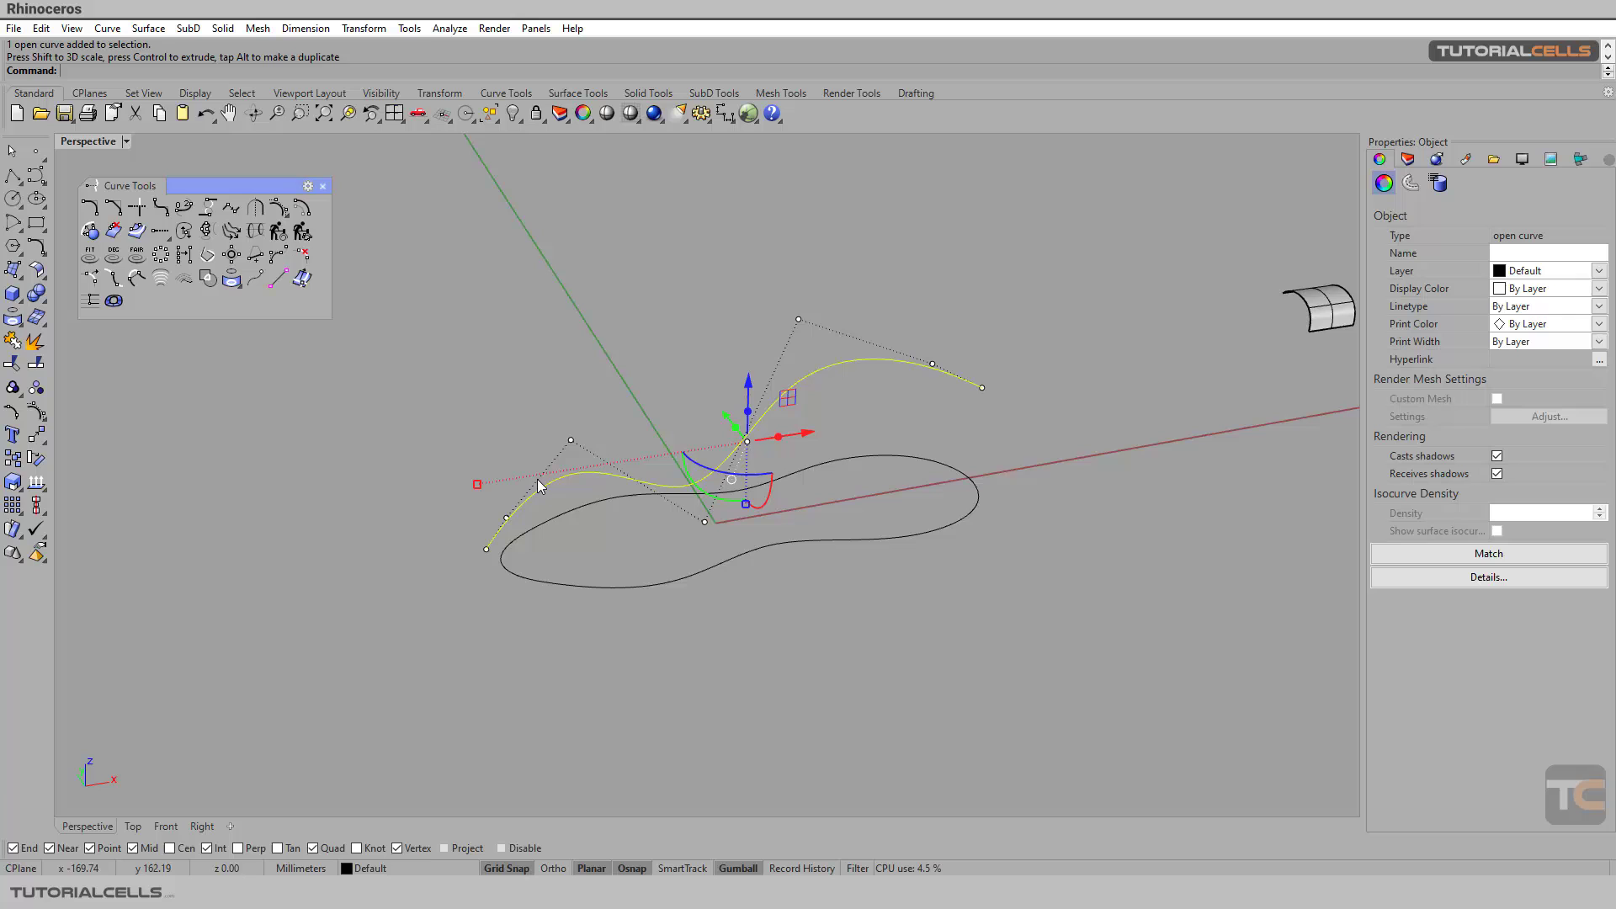
{"action": "left_click_drag", "start_coordinate": [798, 433], "coordinate": [833, 446]}
Move the open wavy curve along the negative Y direction until it stands clear beside the closed outline.
{"action": "right_click_drag", "start_coordinate": [700, 543], "coordinate": [867, 561]}
{"action": "left_click_drag", "start_coordinate": [705, 423], "coordinate": [839, 500]}
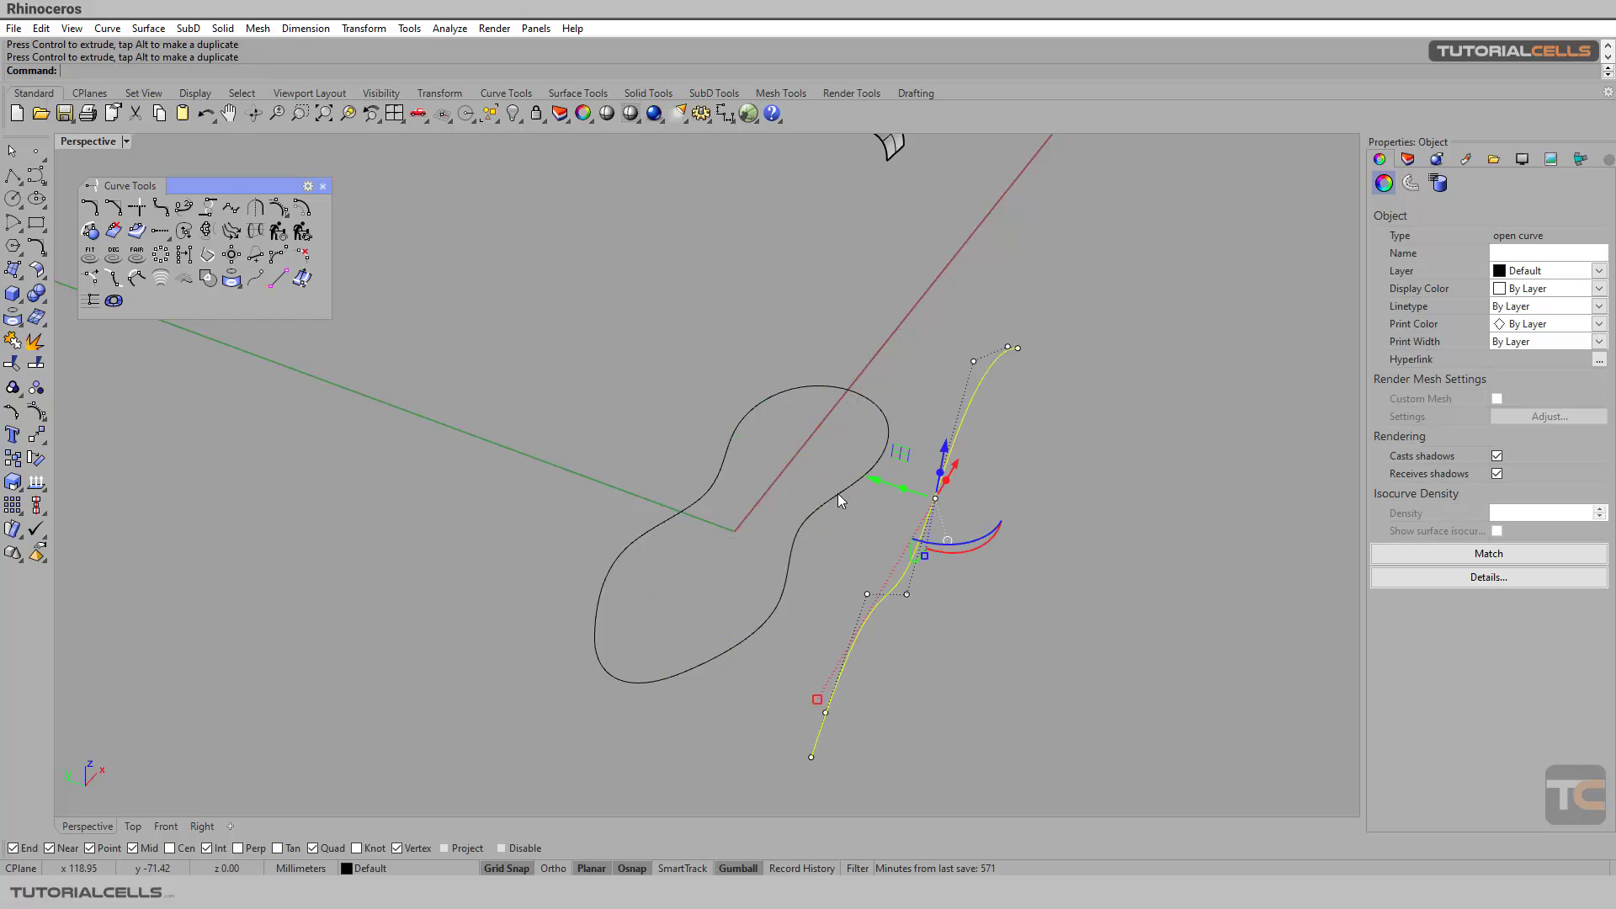
{"action": "left_click", "coordinate": [834, 522]}
{"action": "right_click_drag", "start_coordinate": [835, 524], "coordinate": [752, 468]}
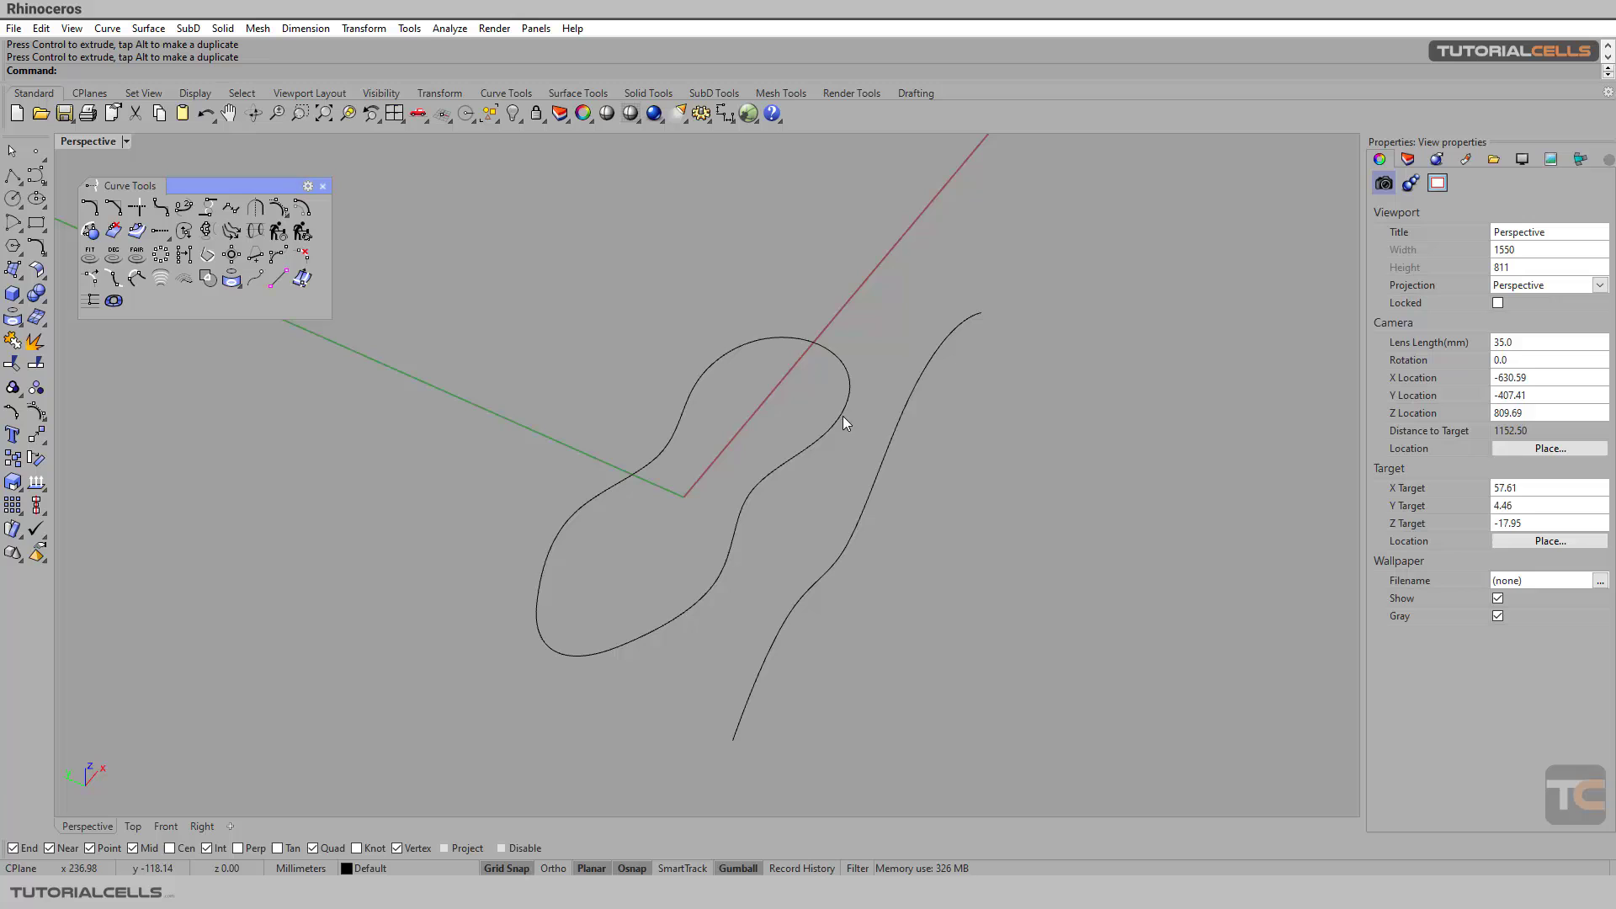
Create a 3D curve with Curve from 2 Views, picking the closed outline first and the open wavy curve second.
{"action": "left_click", "coordinate": [208, 229]}
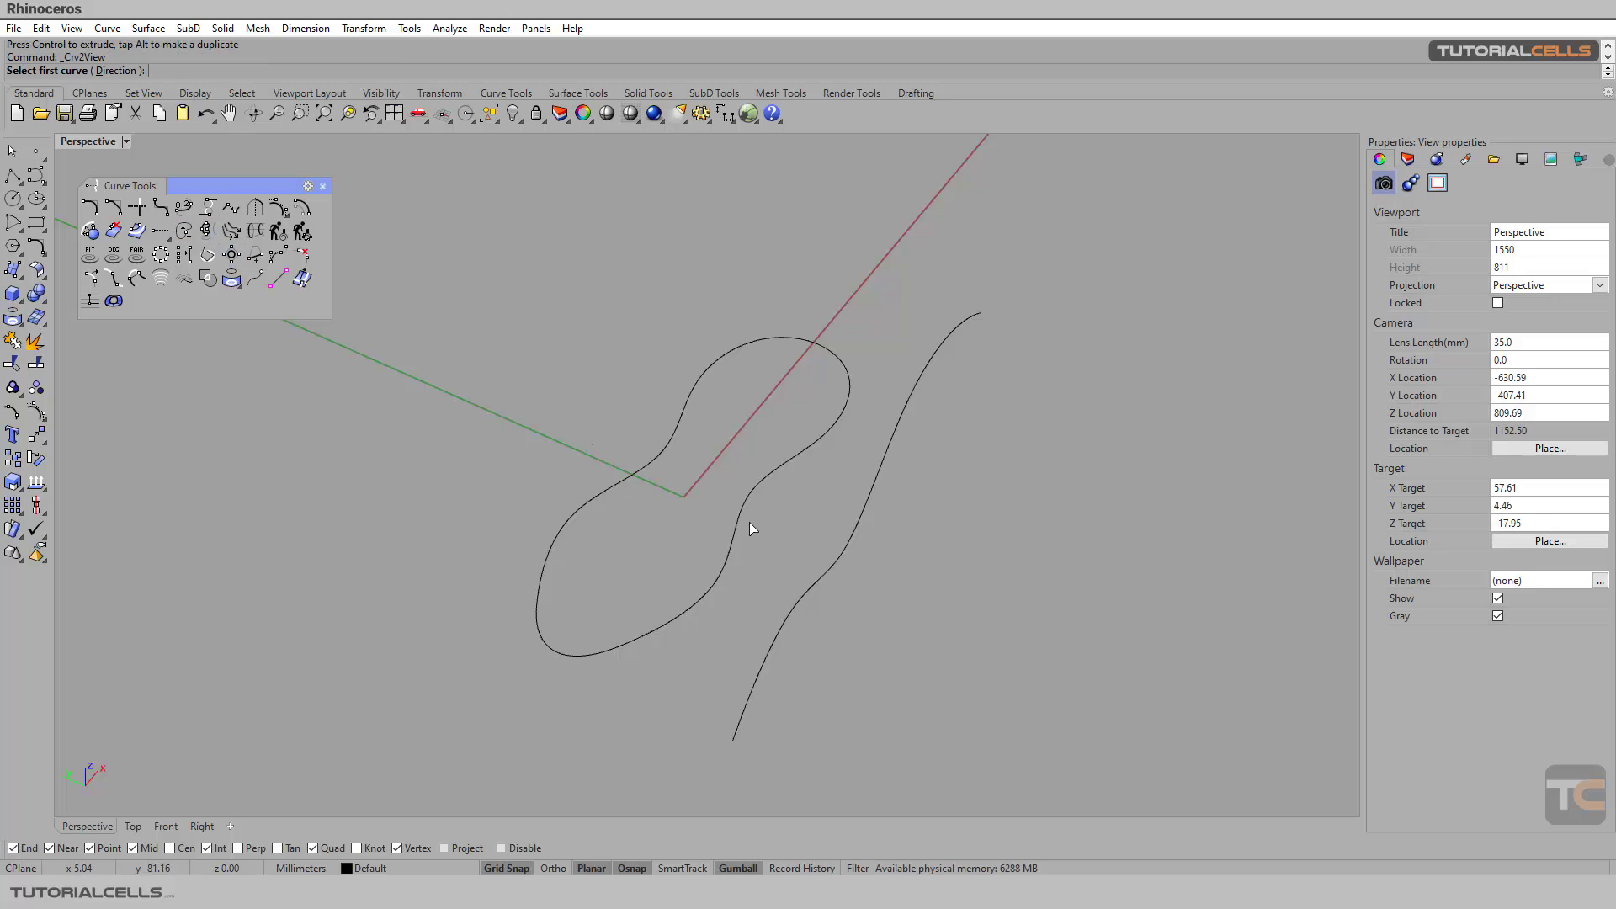
{"action": "left_click", "coordinate": [741, 524]}
{"action": "left_click", "coordinate": [823, 571]}
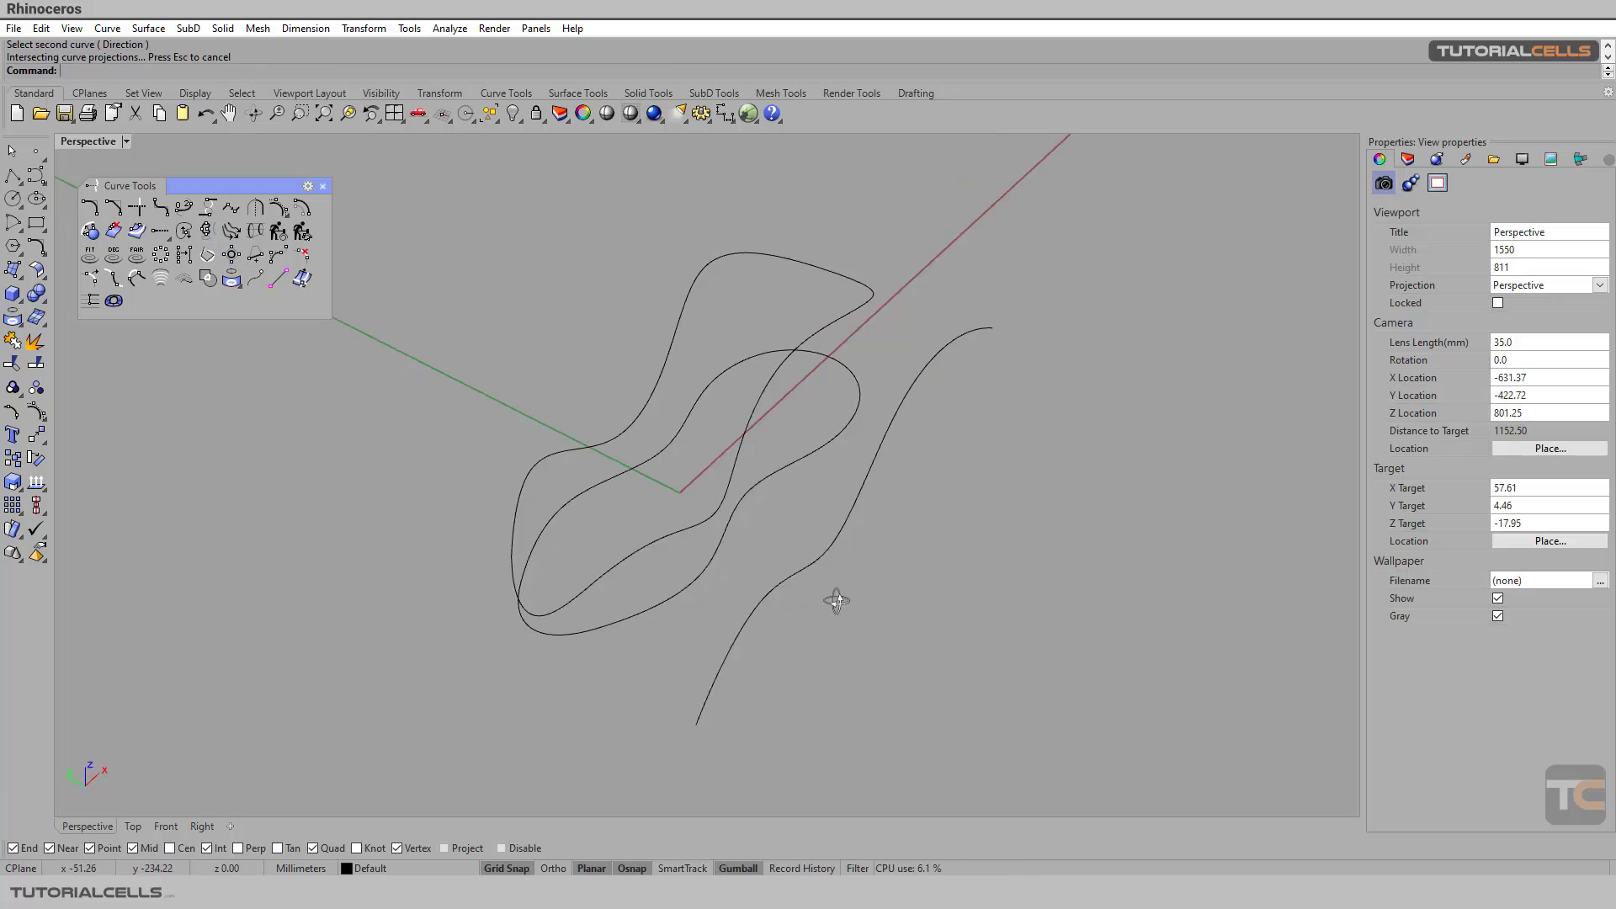
Examine the combined 3D curve from several angles, comparing it with the closed outline and the wavy profile curve.
{"action": "mouse_move", "coordinate": [836, 595]}
{"action": "right_mouse_down"}
{"action": "mouse_move", "coordinate": [707, 542]}
{"action": "mouse_move", "coordinate": [593, 524]}
{"action": "mouse_move", "coordinate": [743, 566]}
{"action": "mouse_move", "coordinate": [945, 560]}
{"action": "mouse_move", "coordinate": [890, 552]}
{"action": "mouse_move", "coordinate": [859, 579]}
{"action": "right_mouse_up"}
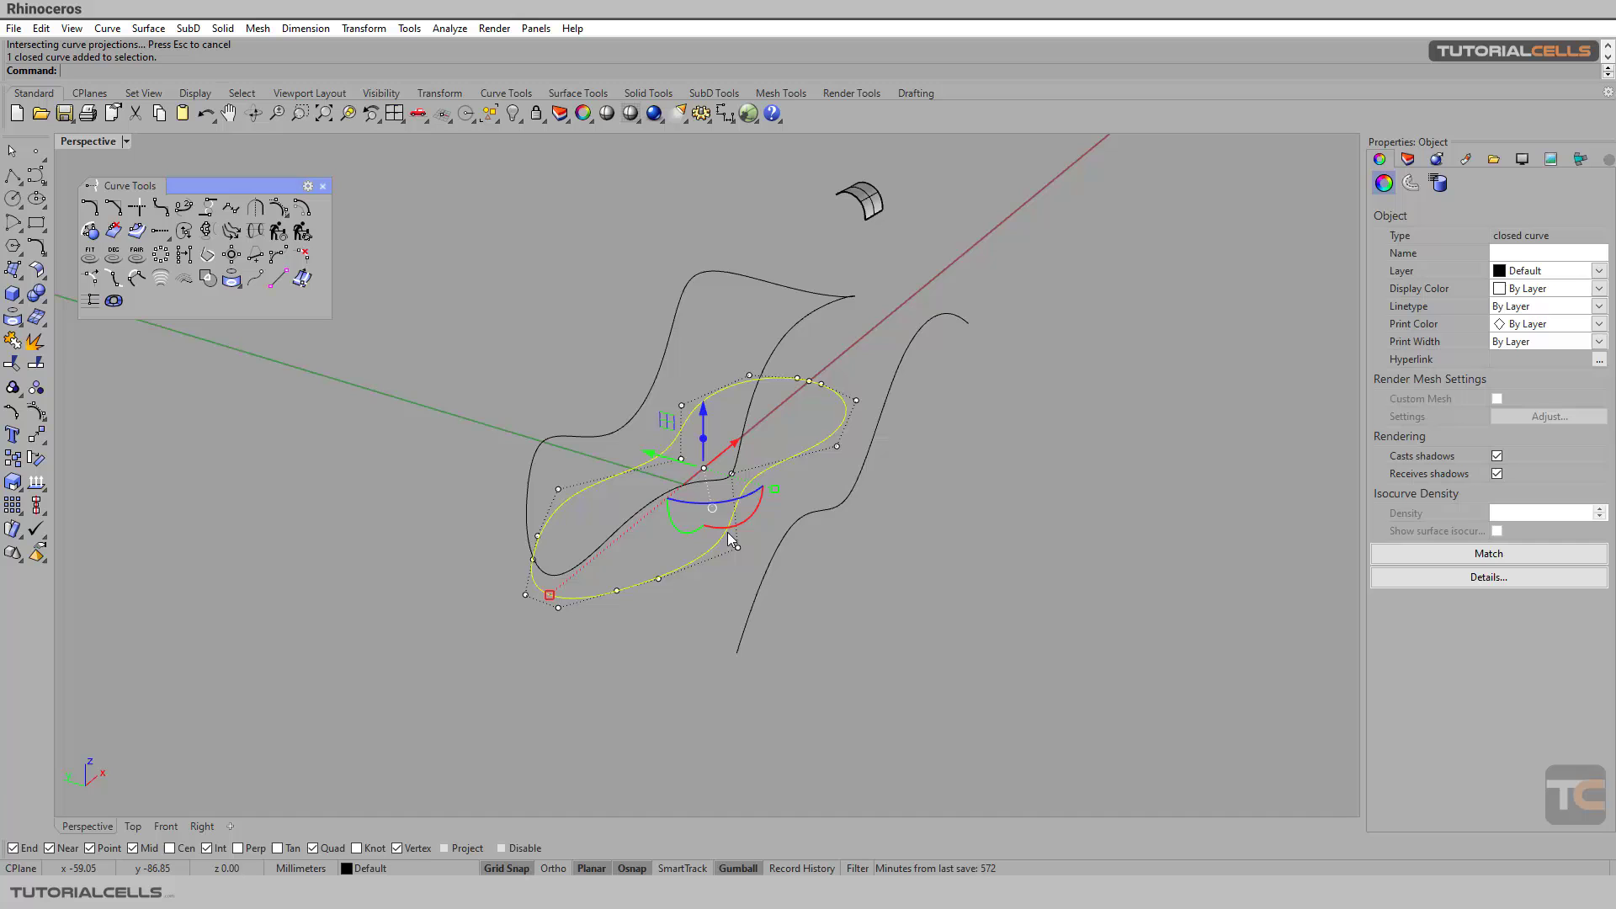
{"action": "left_click", "coordinate": [797, 527]}
{"action": "right_click_drag", "start_coordinate": [797, 526], "coordinate": [695, 528]}
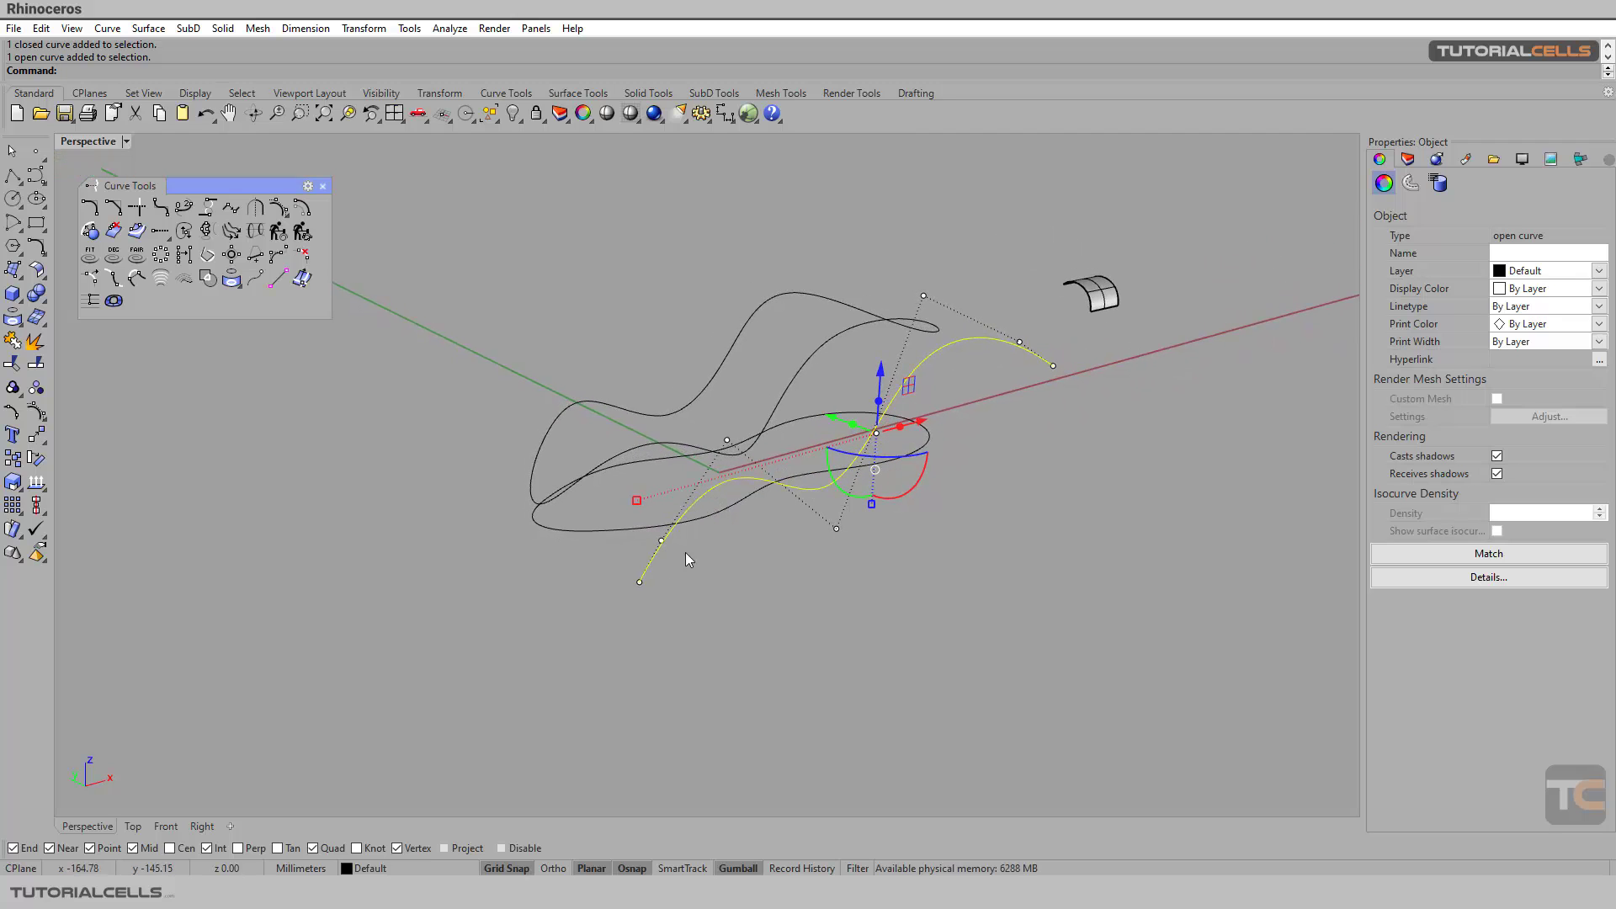
{"action": "right_click_drag", "start_coordinate": [598, 505], "coordinate": [549, 527]}
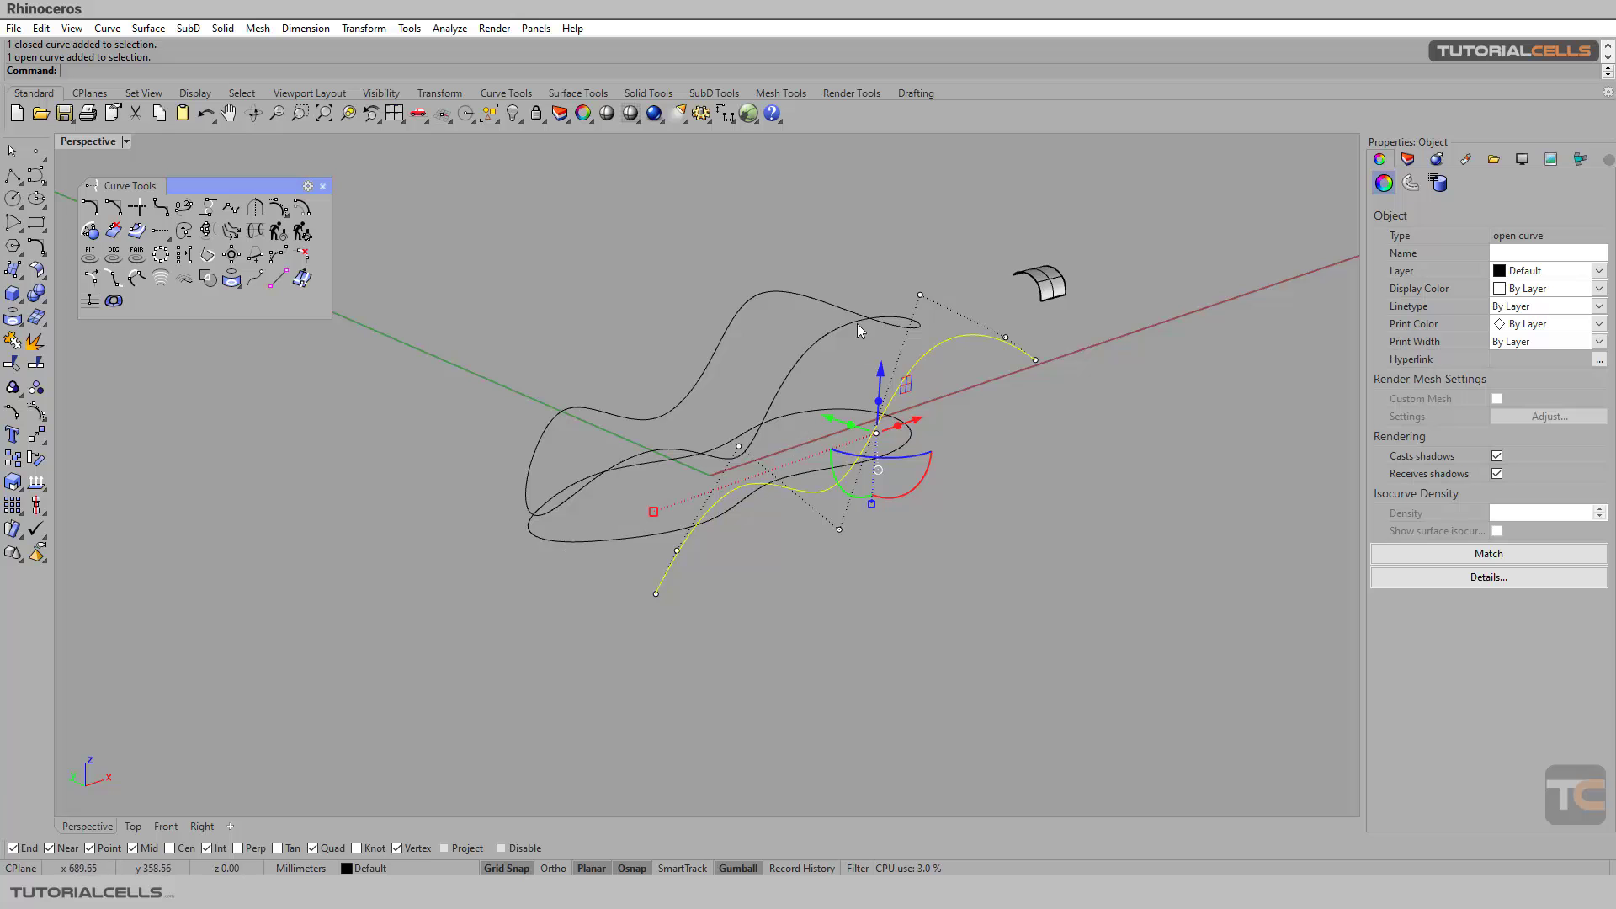
{"action": "right_click_drag", "start_coordinate": [857, 323], "coordinate": [977, 485]}
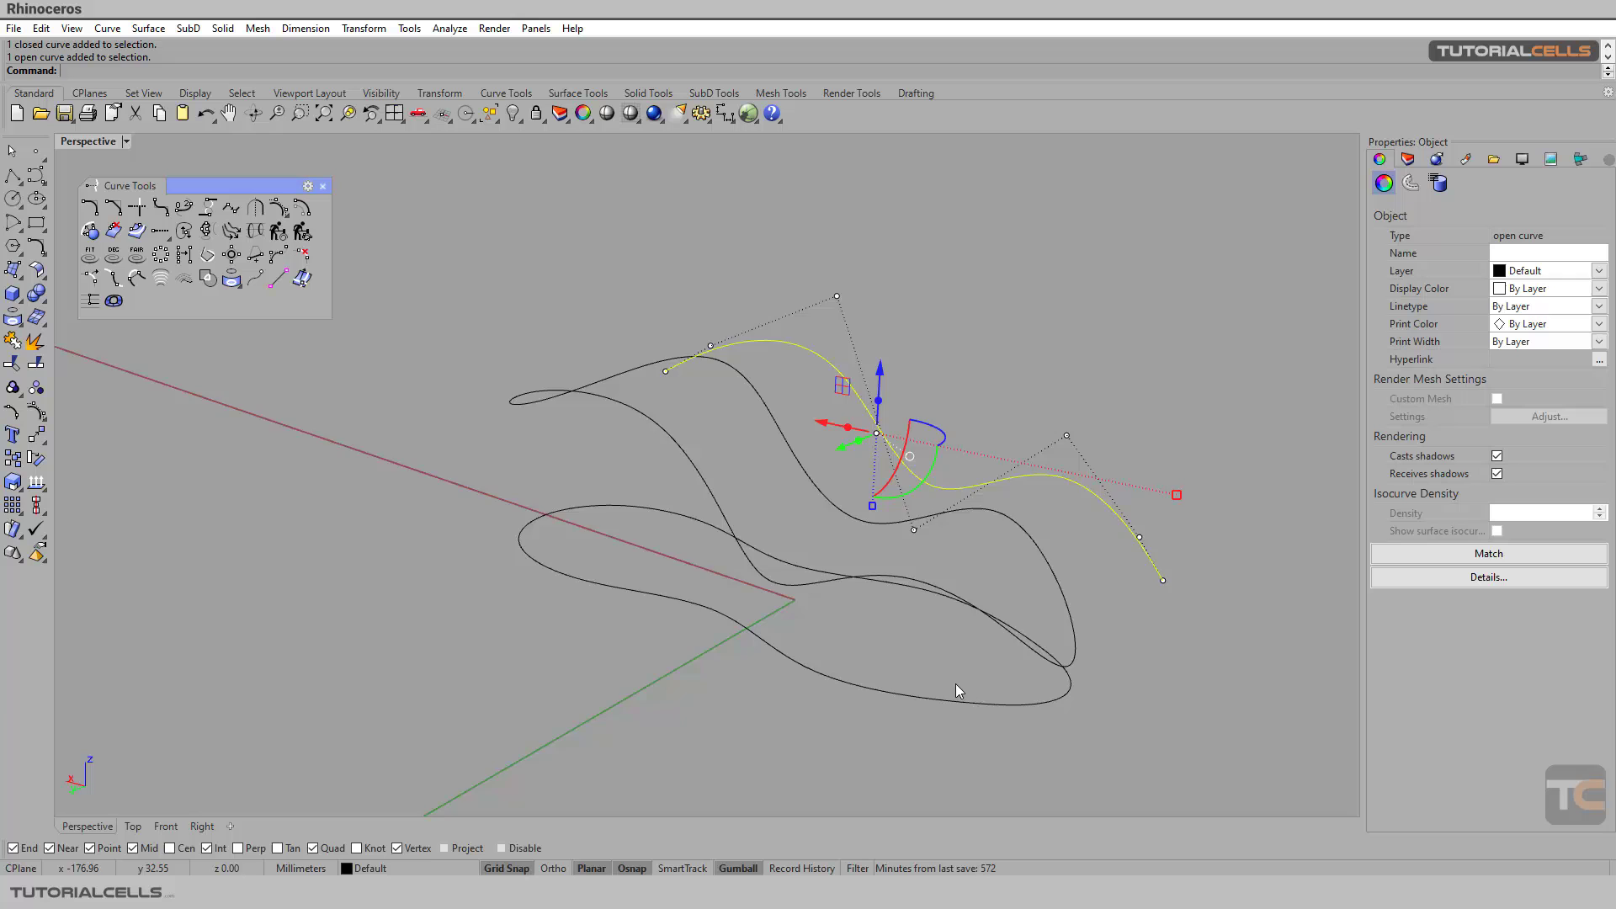
{"action": "right_click_drag", "start_coordinate": [956, 684], "coordinate": [860, 643]}
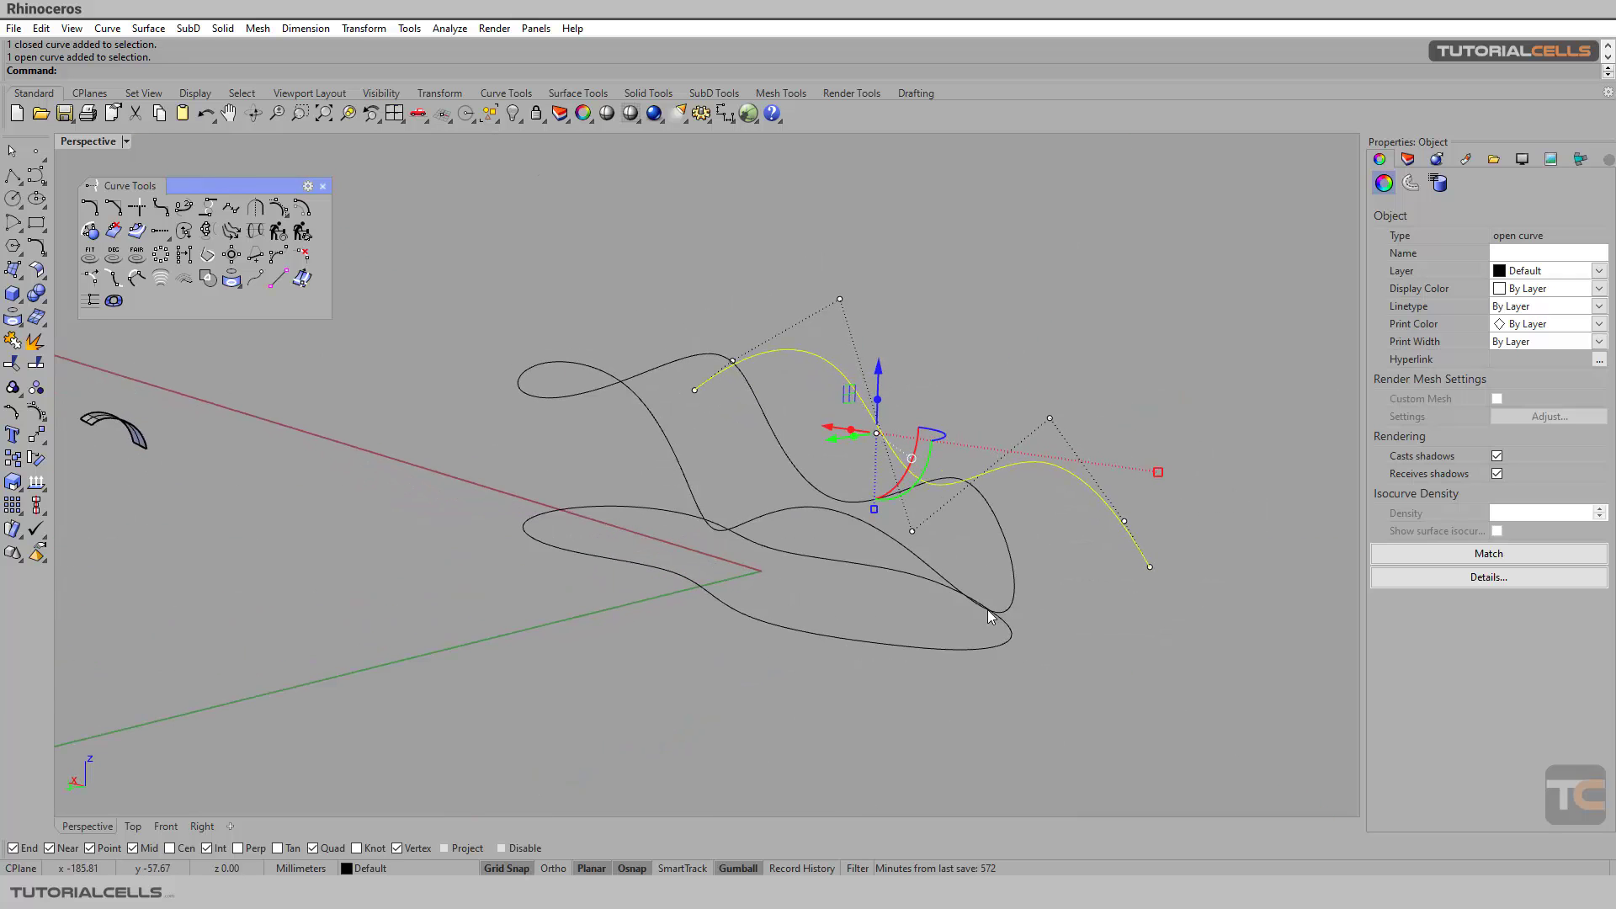
{"action": "right_click_drag", "start_coordinate": [522, 510], "coordinate": [709, 505]}
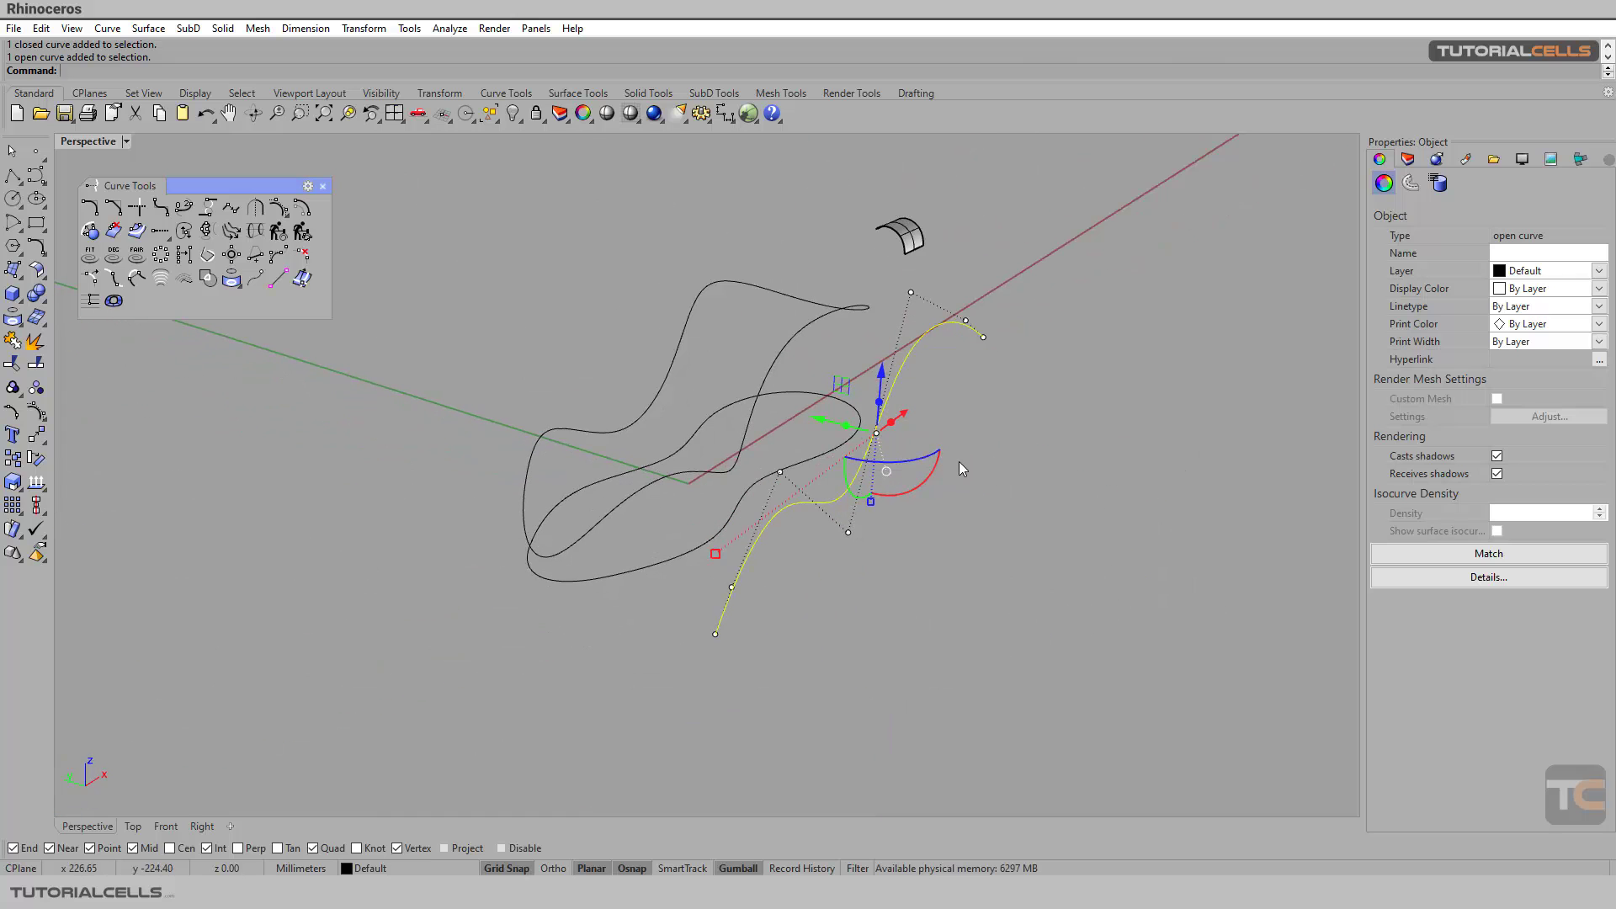
{"action": "left_click", "coordinate": [1006, 455]}
{"action": "right_click_drag", "start_coordinate": [1007, 455], "coordinate": [924, 512]}
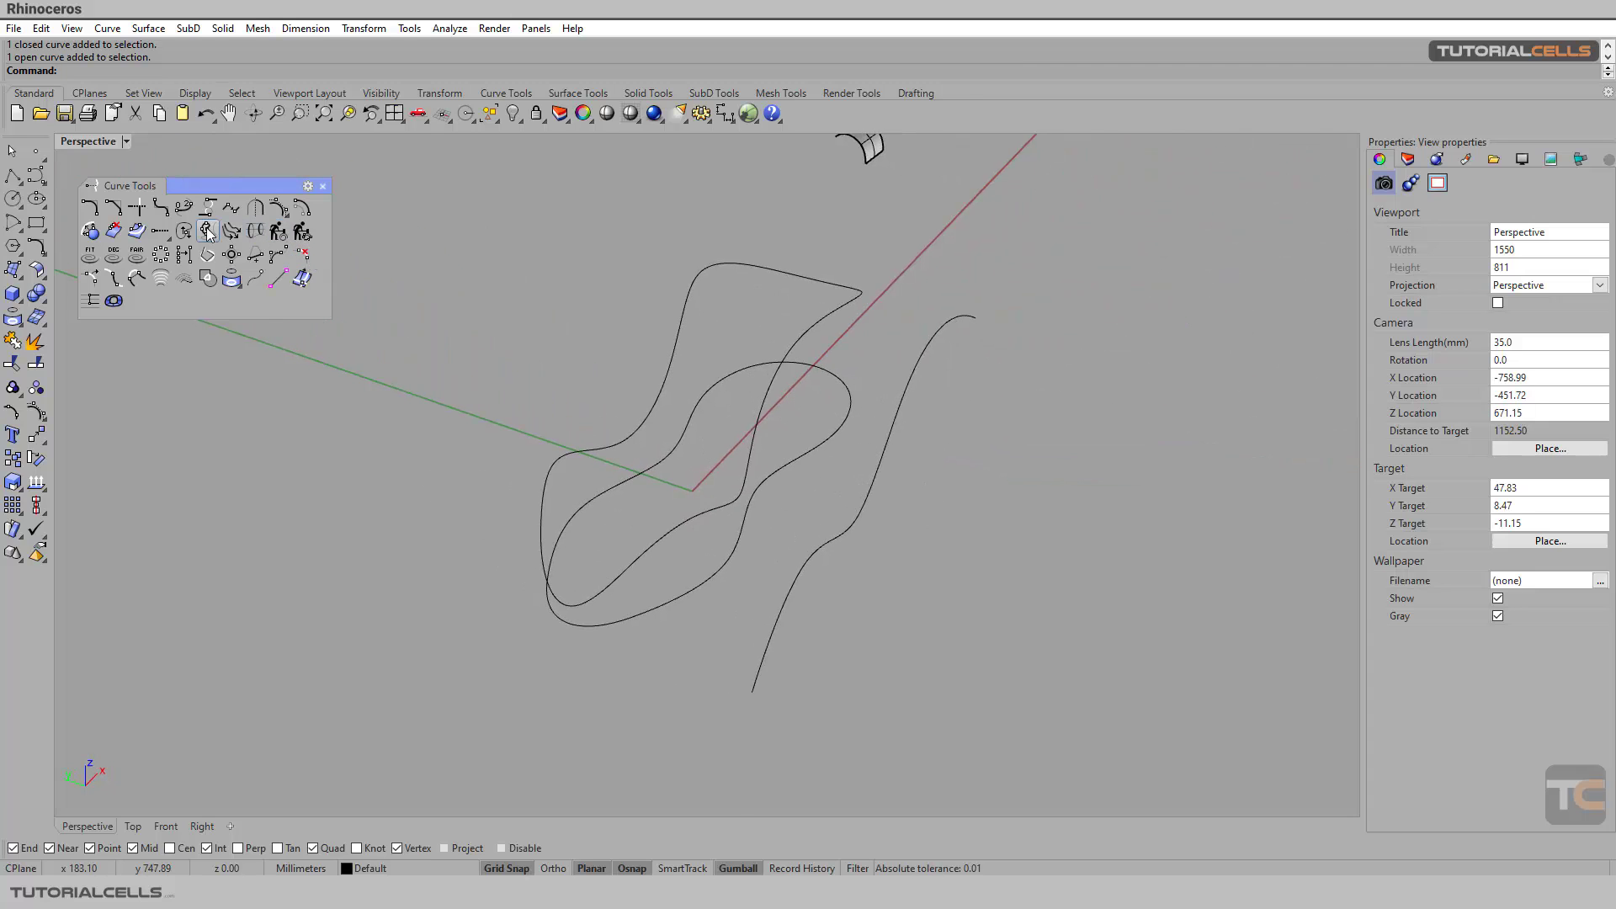